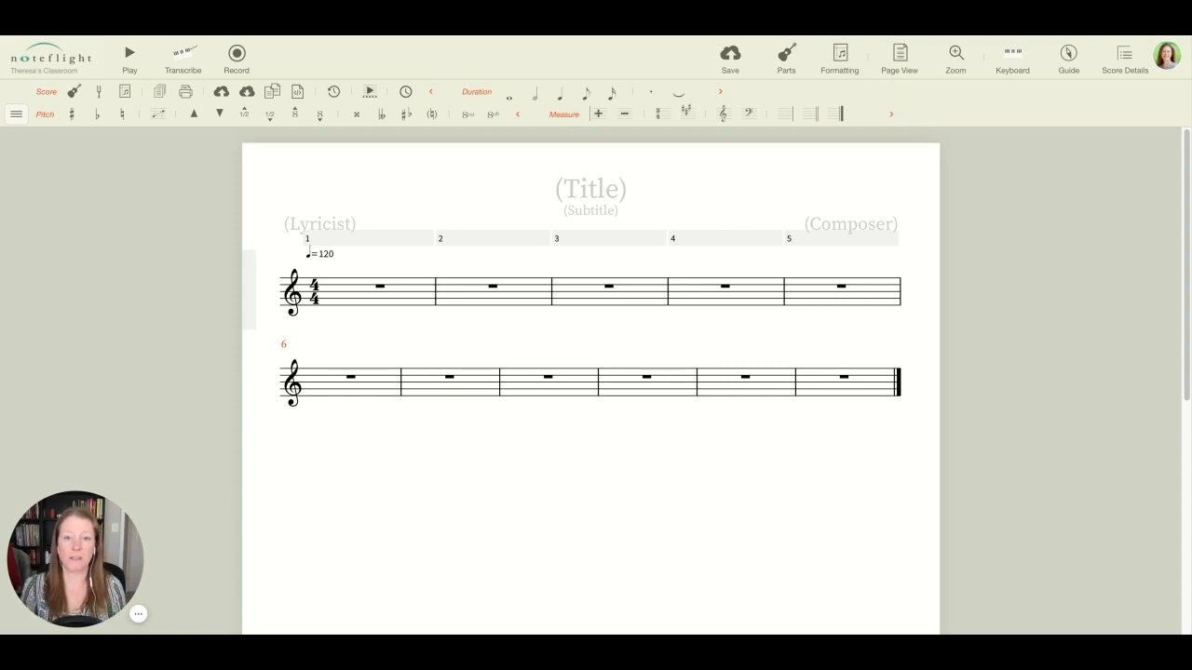
- Title the score "Hot Cross Spiders"
click(603, 197)
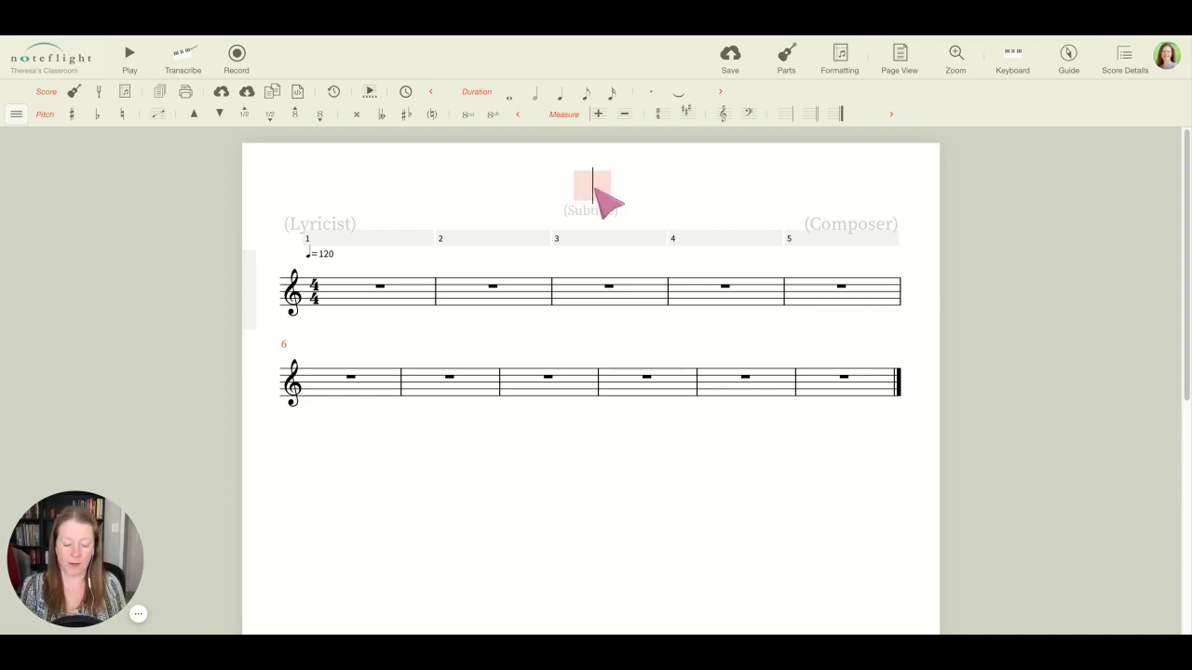
text(Hot Cross Spiders)
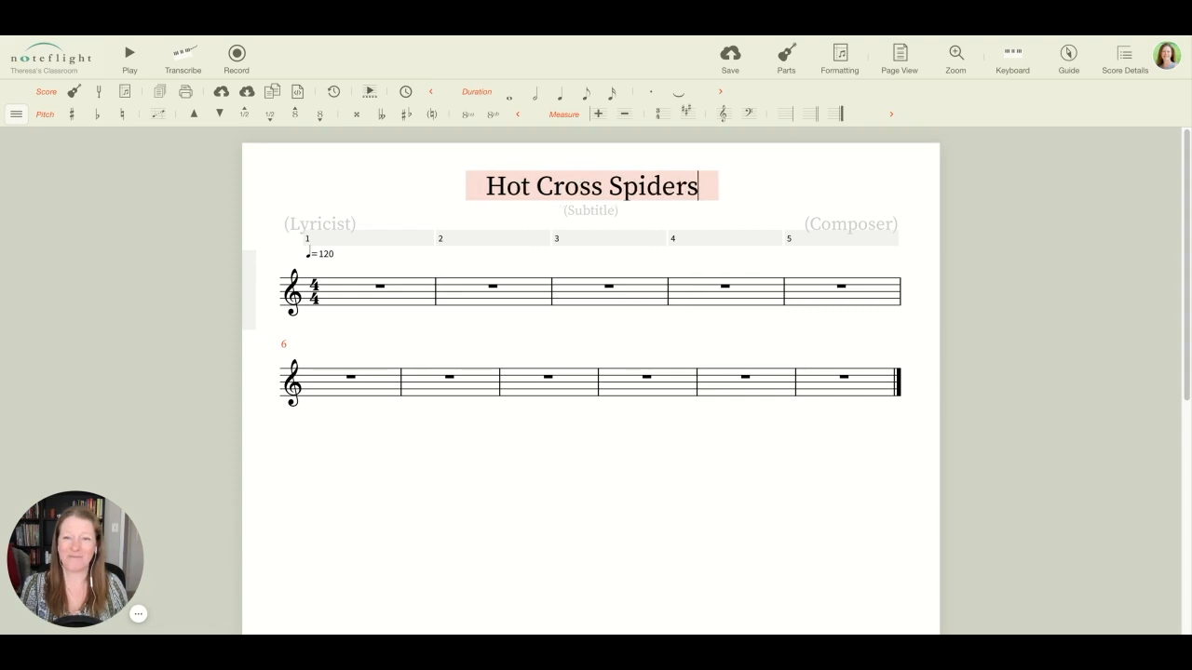
- Fill measure 1 with four quarter notes: C, C, C and D, in the octave starting at middle C
click(380, 290)
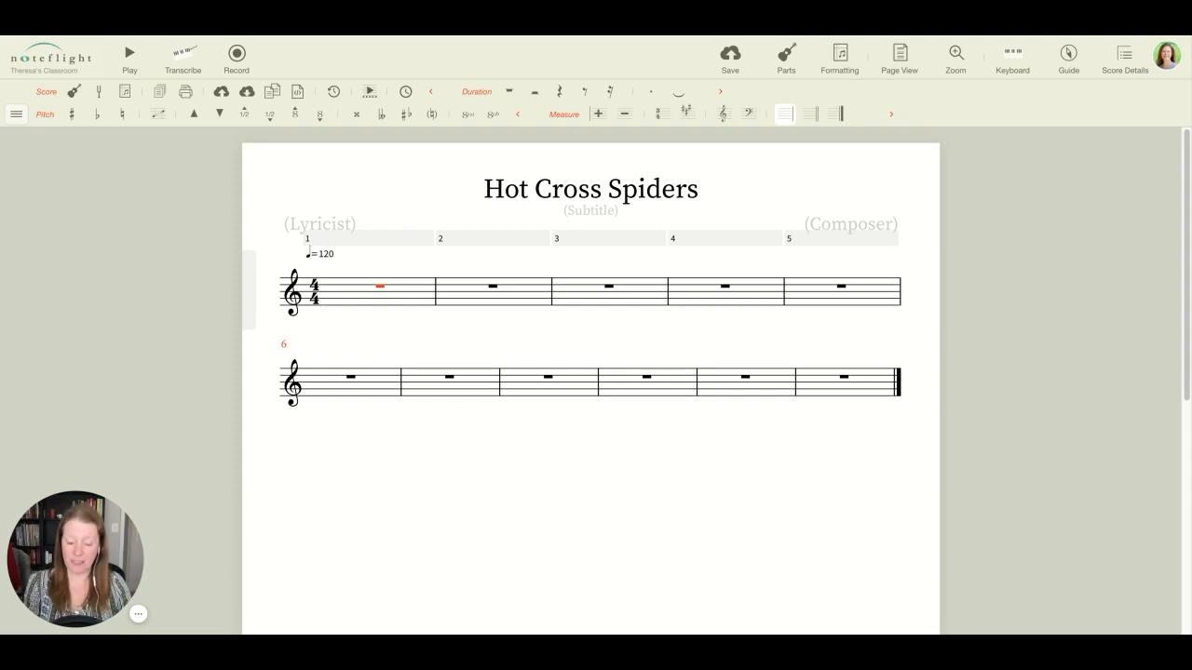
key(5)
key(c)
key(c)
key(c)
key(c)
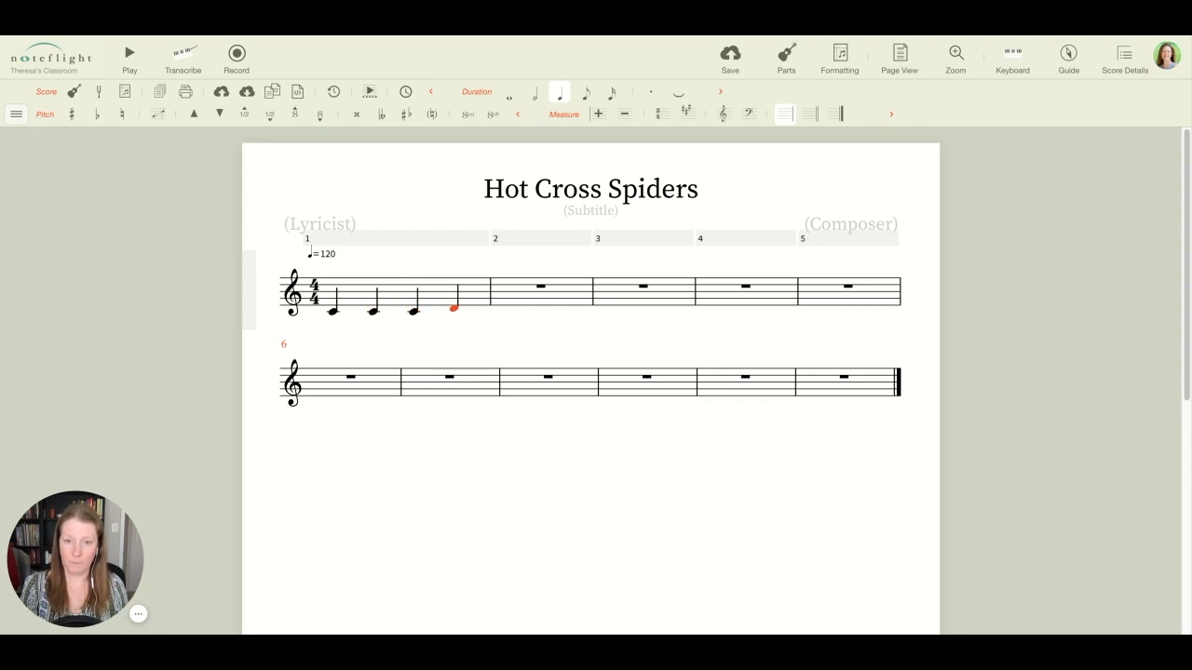
- Fill measure 2 with a half note E followed by two quarter notes E
key(6)
key(e)
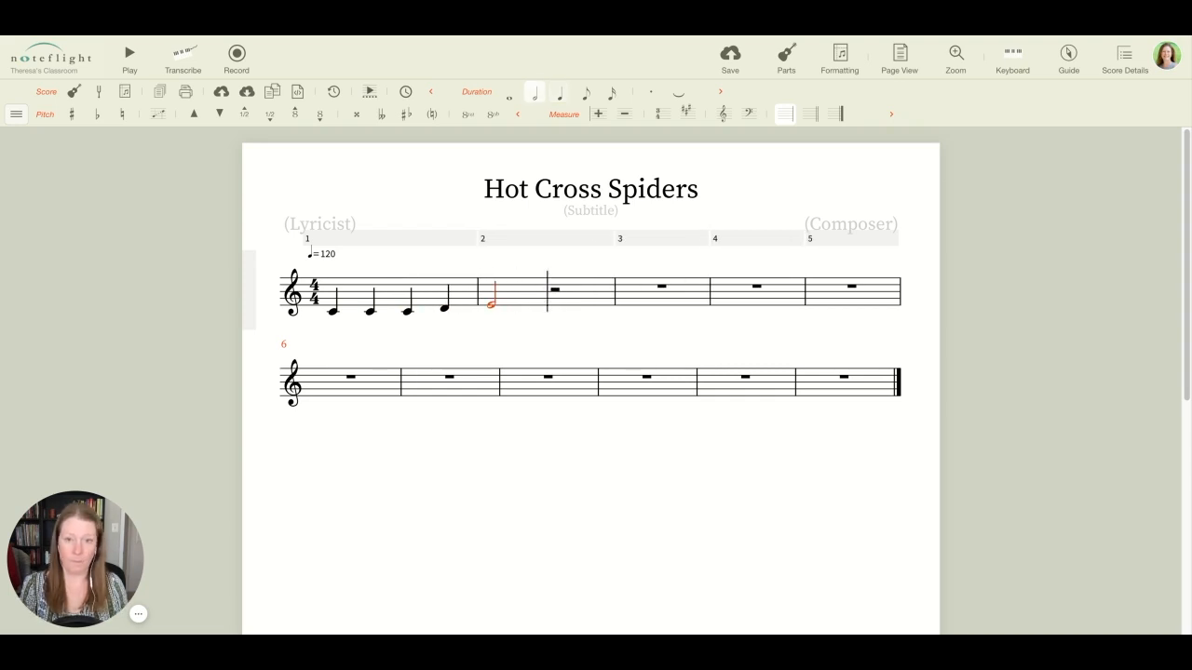
key(e)
key(5)
key(d)
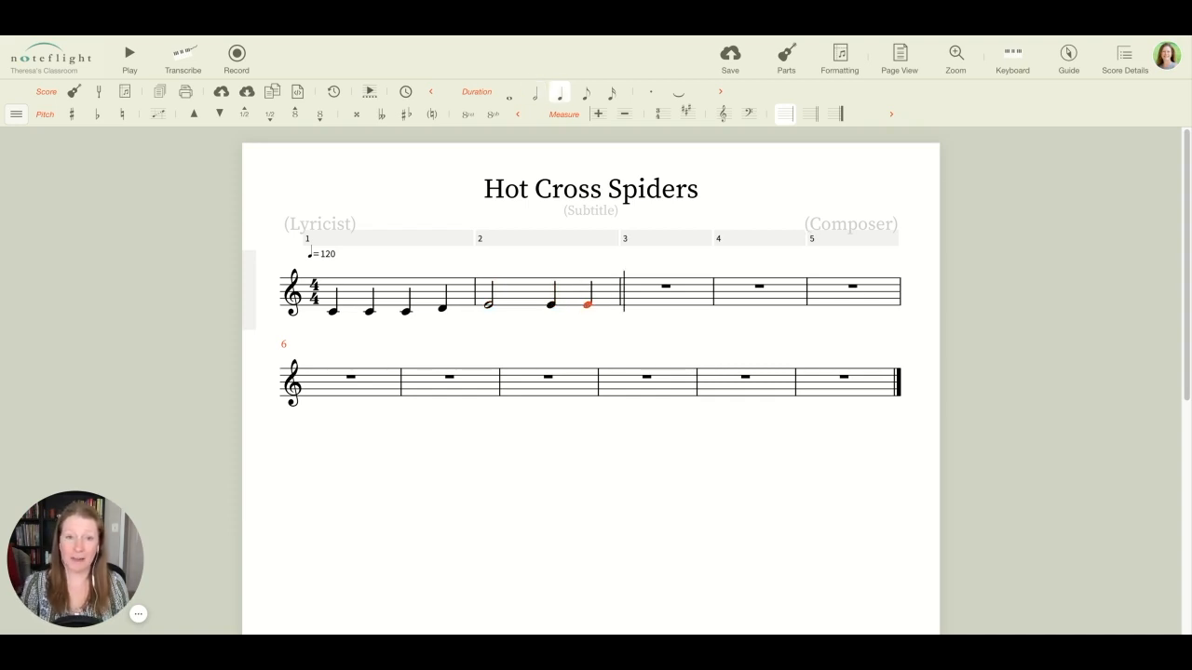
- Enter half notes E and D in measure 3 and a half note C at the start of measure 4
key(Right)
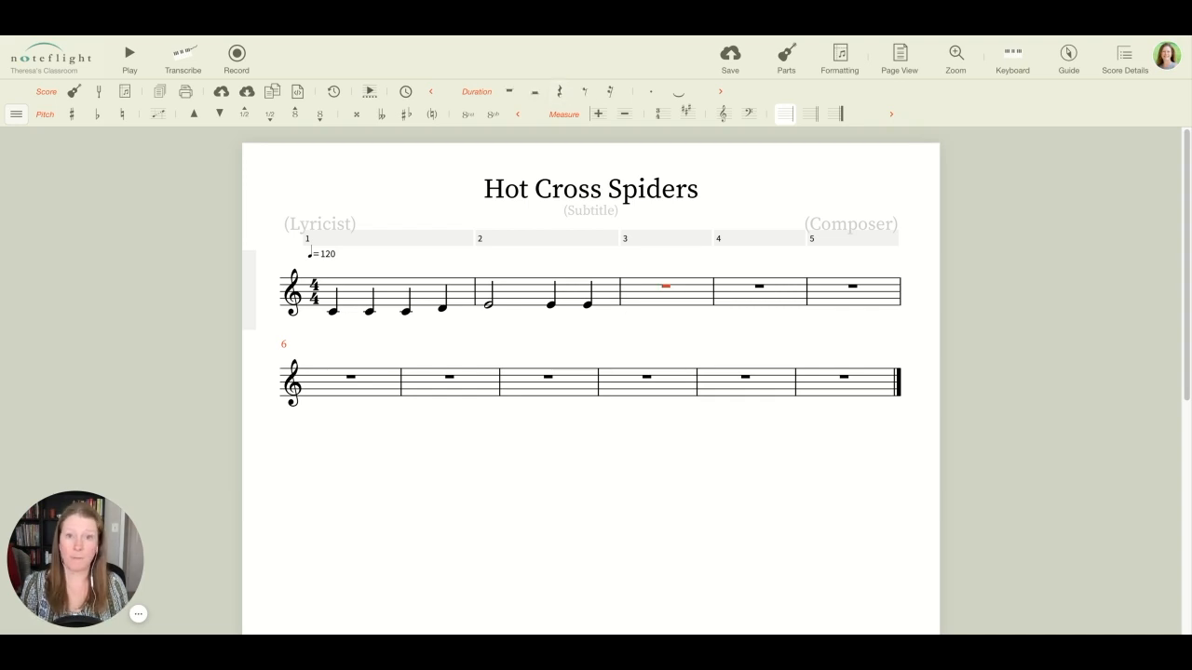
key(5)
key(6)
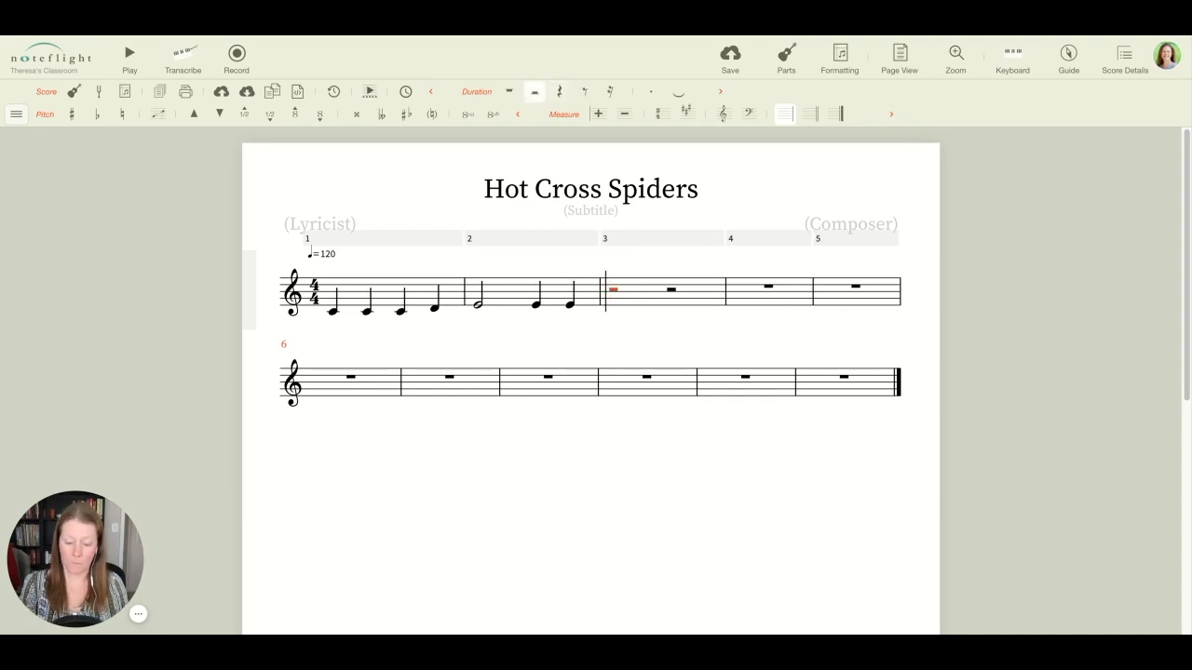
key(d)
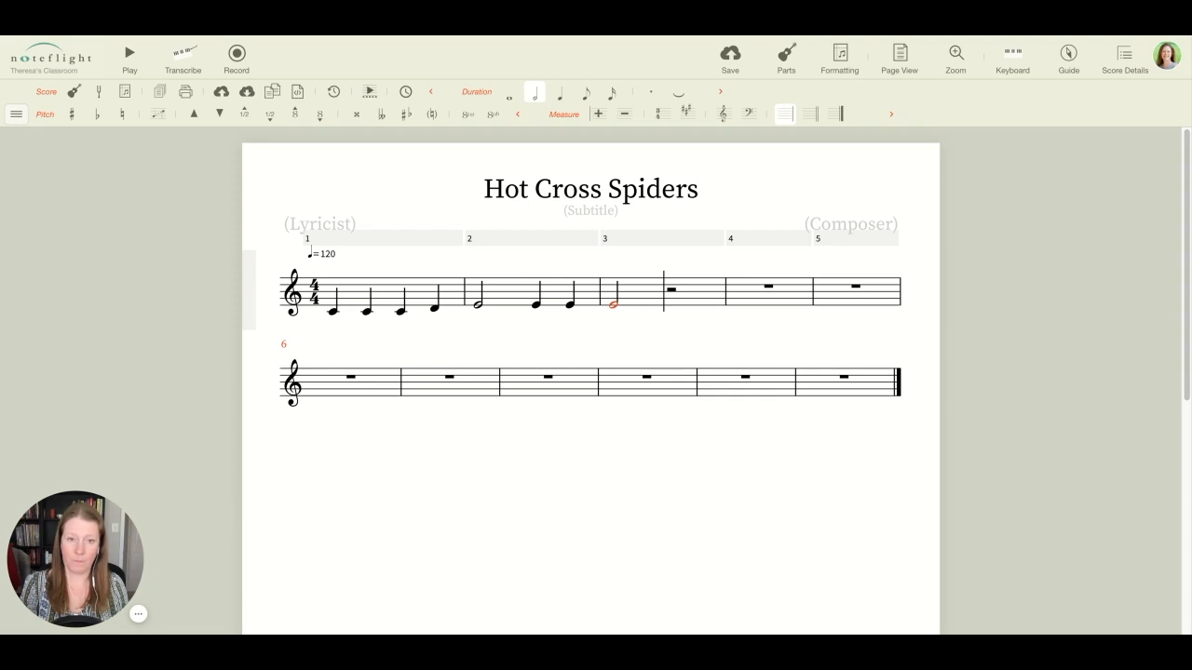
key(d)
key(c)
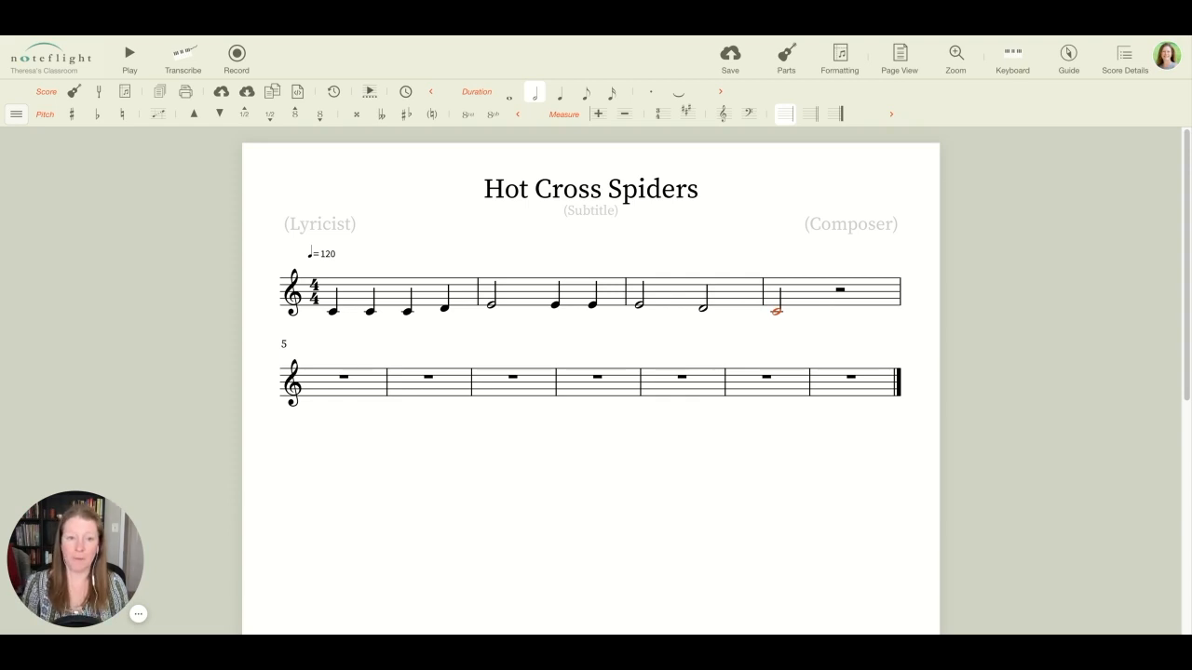
- Leave the half rest in measure 4 and fill measure 5 with quarter notes E, E, E and F
key(Right)
key(Right)
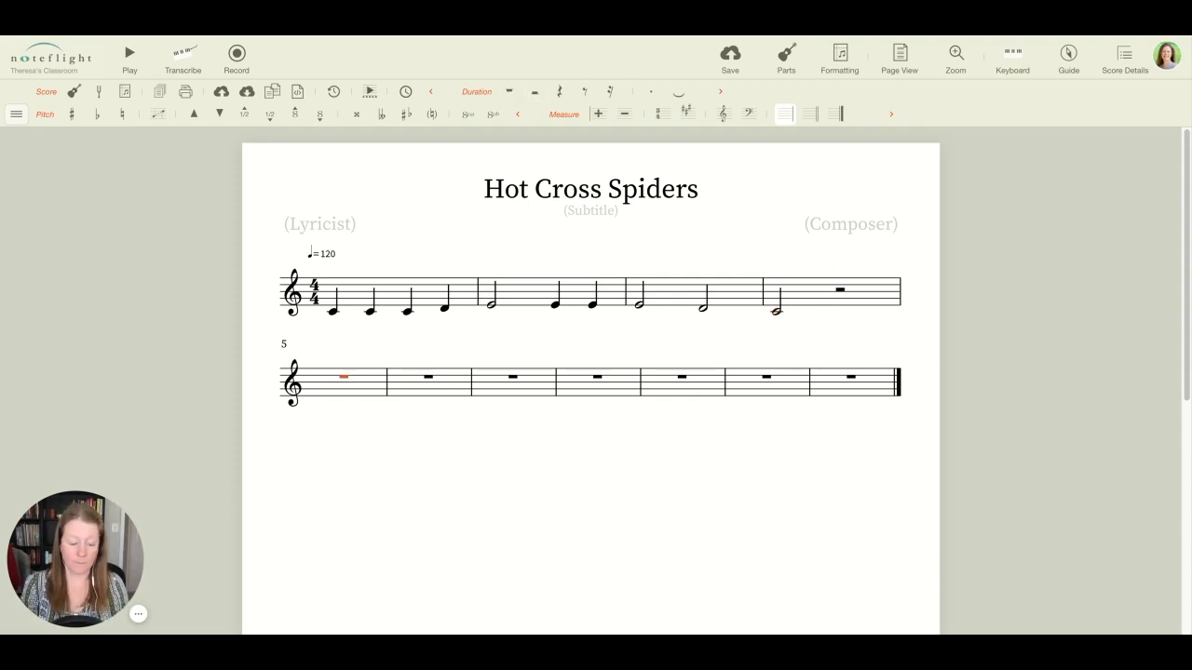
key(e)
key(d)
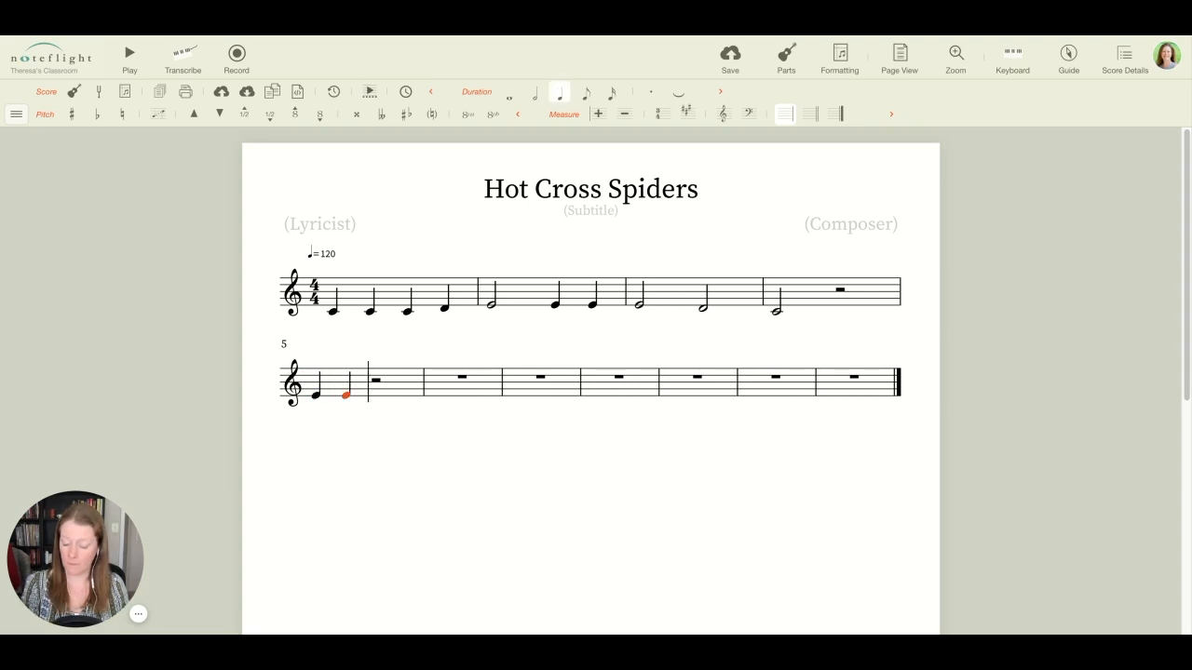
key(e)
key(f)
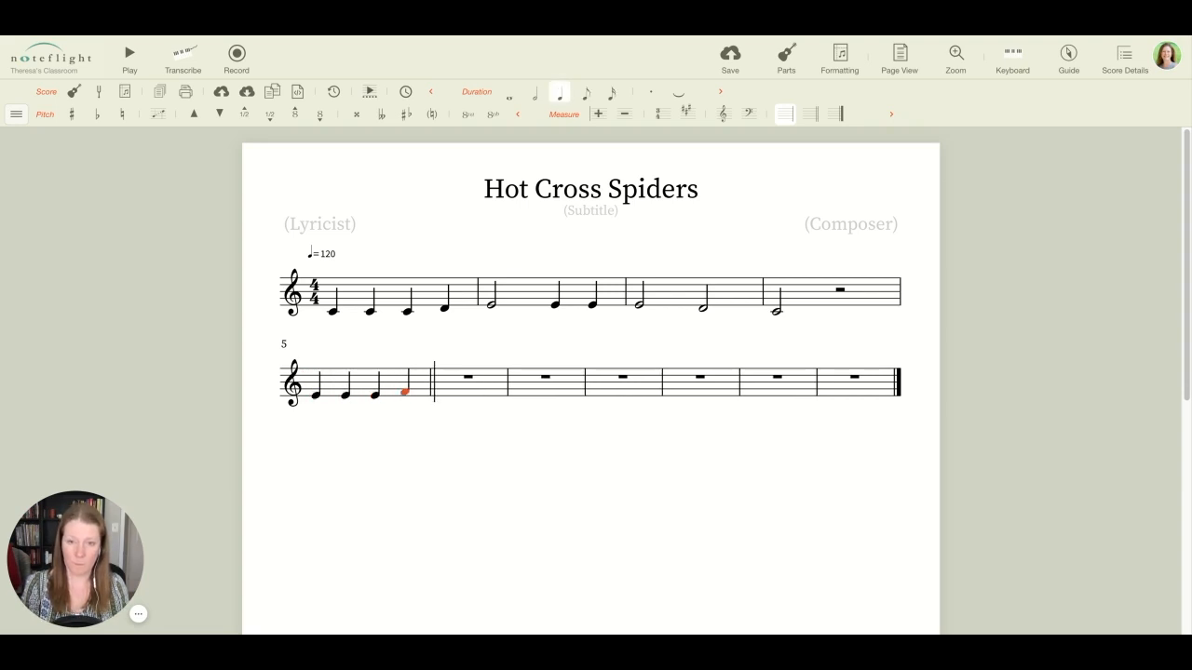
- Enter half notes G and E in measure 6 and half notes D and C in measure 7
key(g)
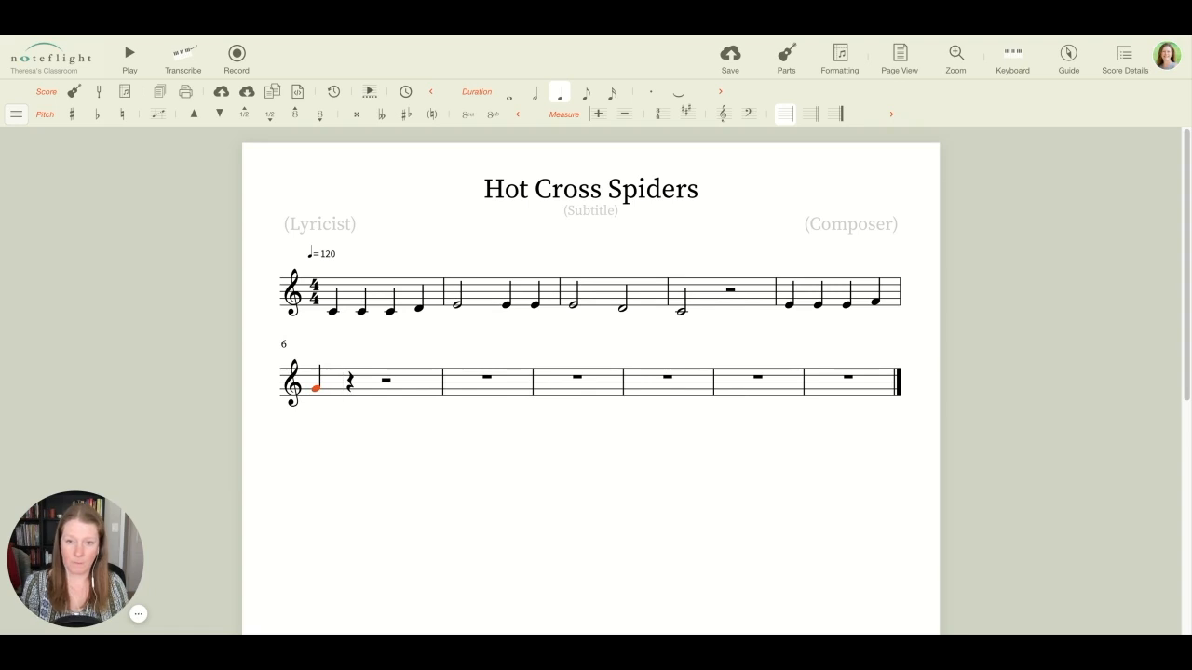
key(6)
key(Right)
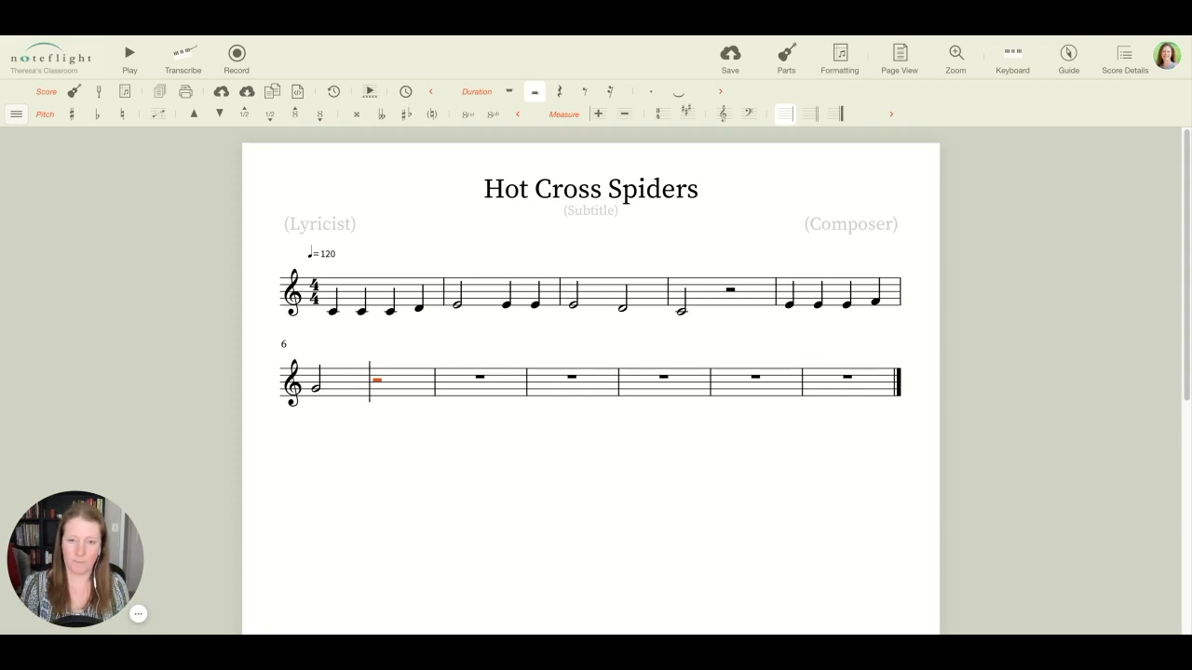
key(d)
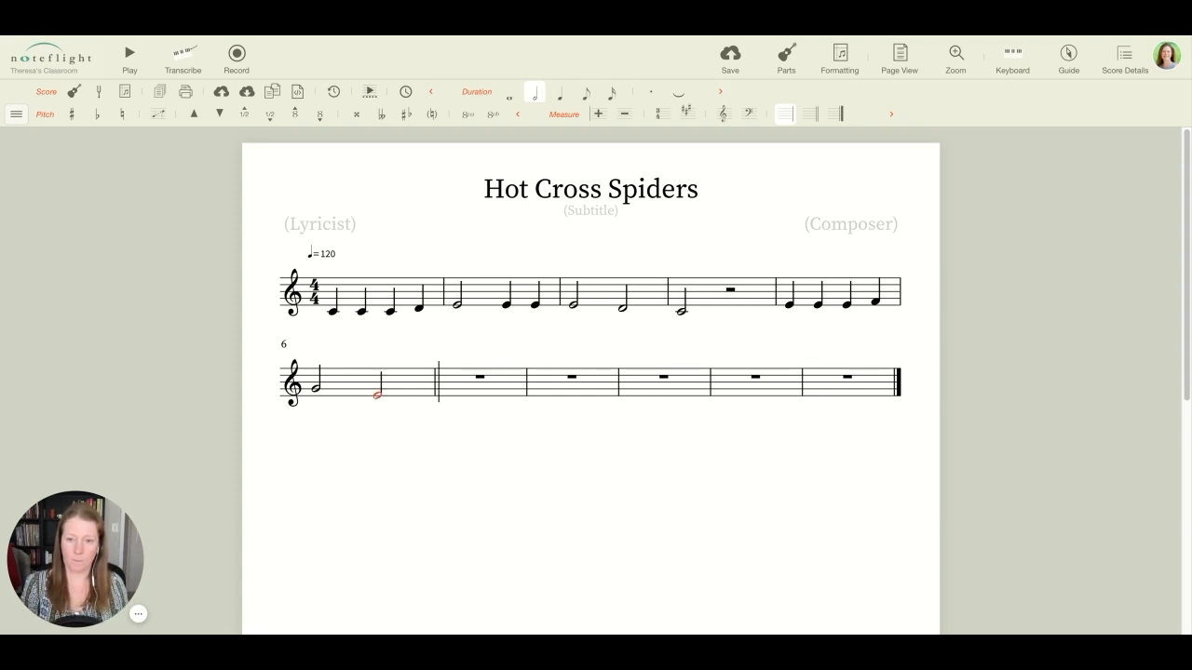
key(d)
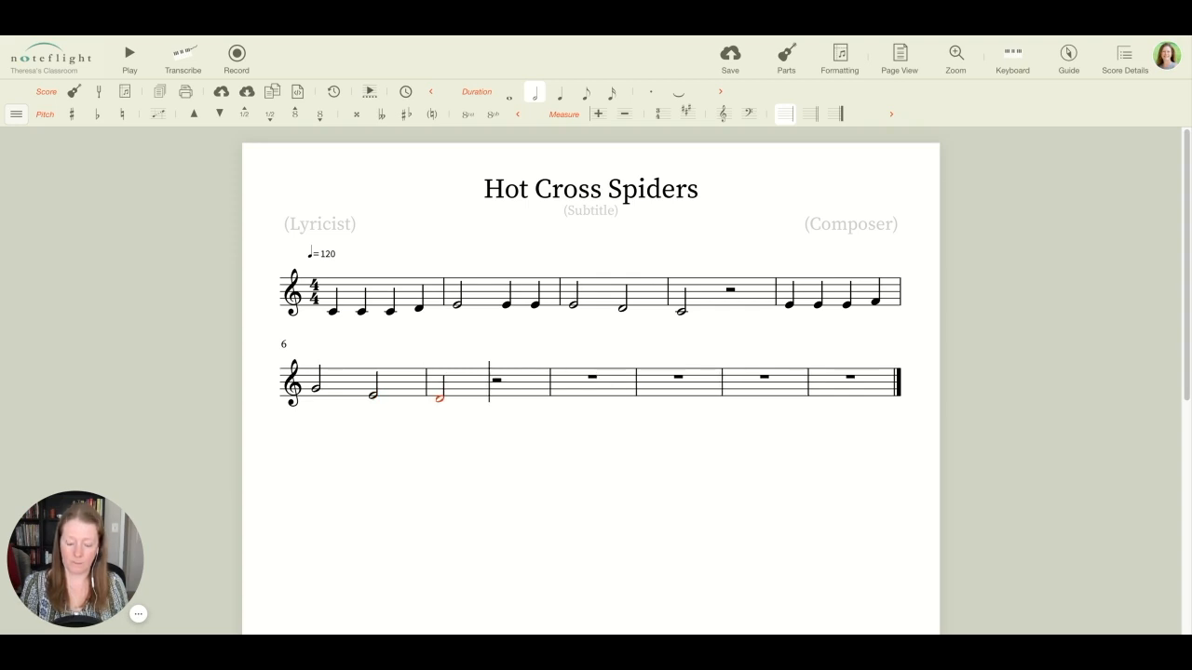
key(c)
- Leave measure 8 as a whole rest and fill measure 9 with four quarter notes on middle C
key(Right)
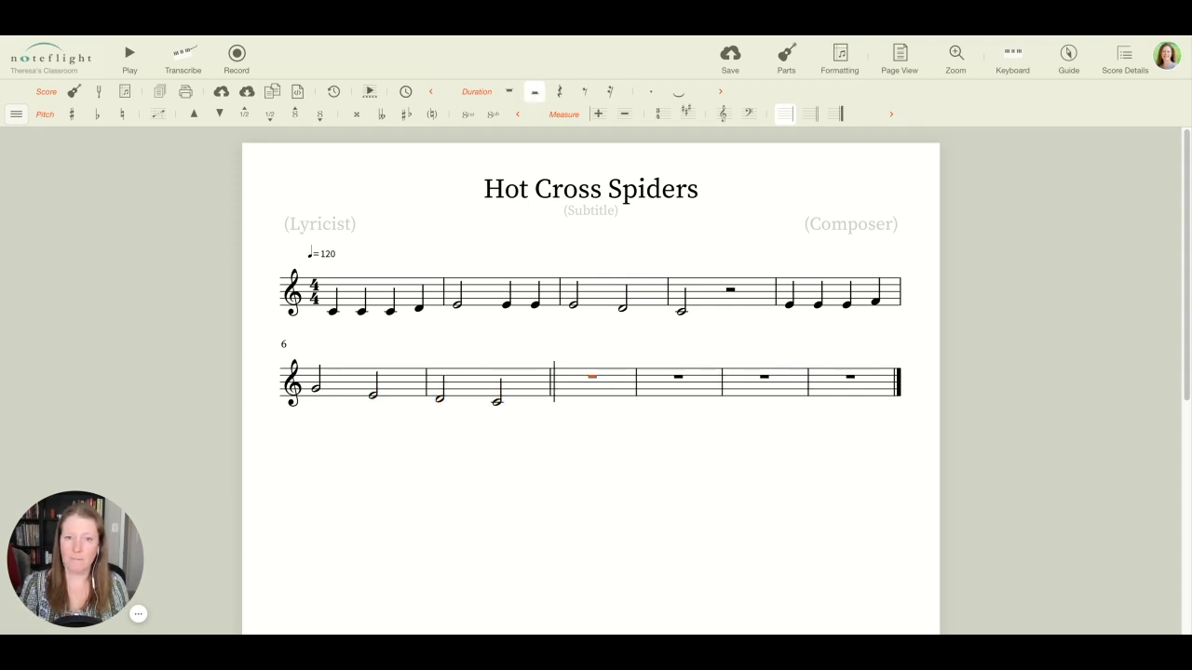
key(Right)
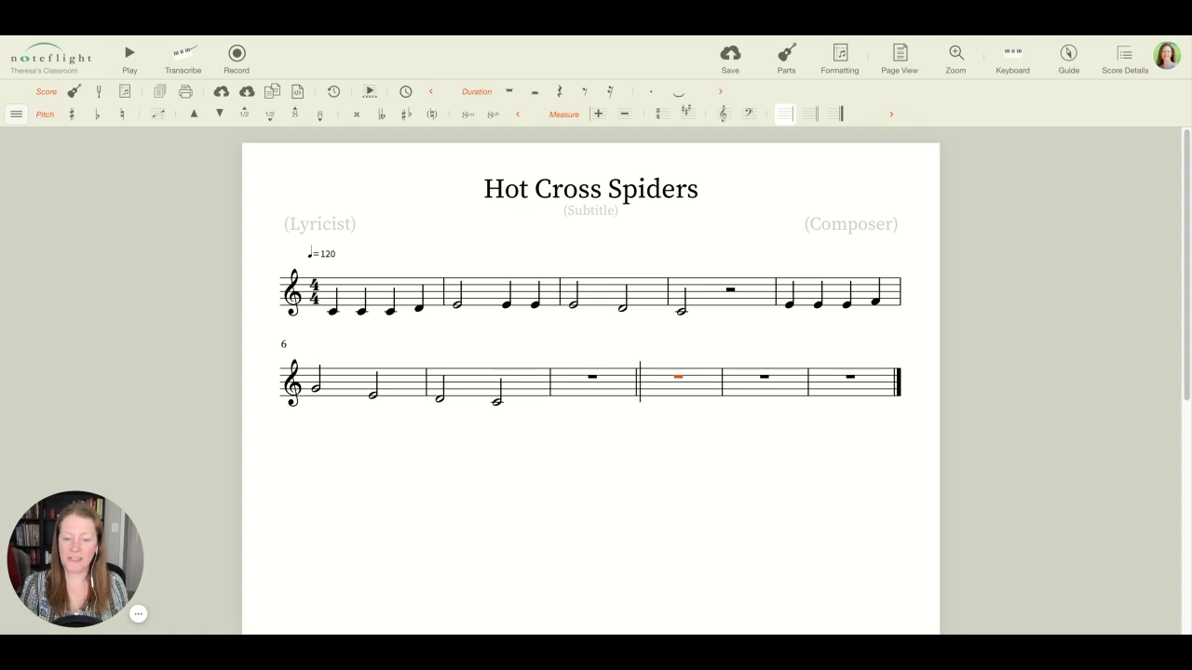
key(5)
key(c)
key(c)
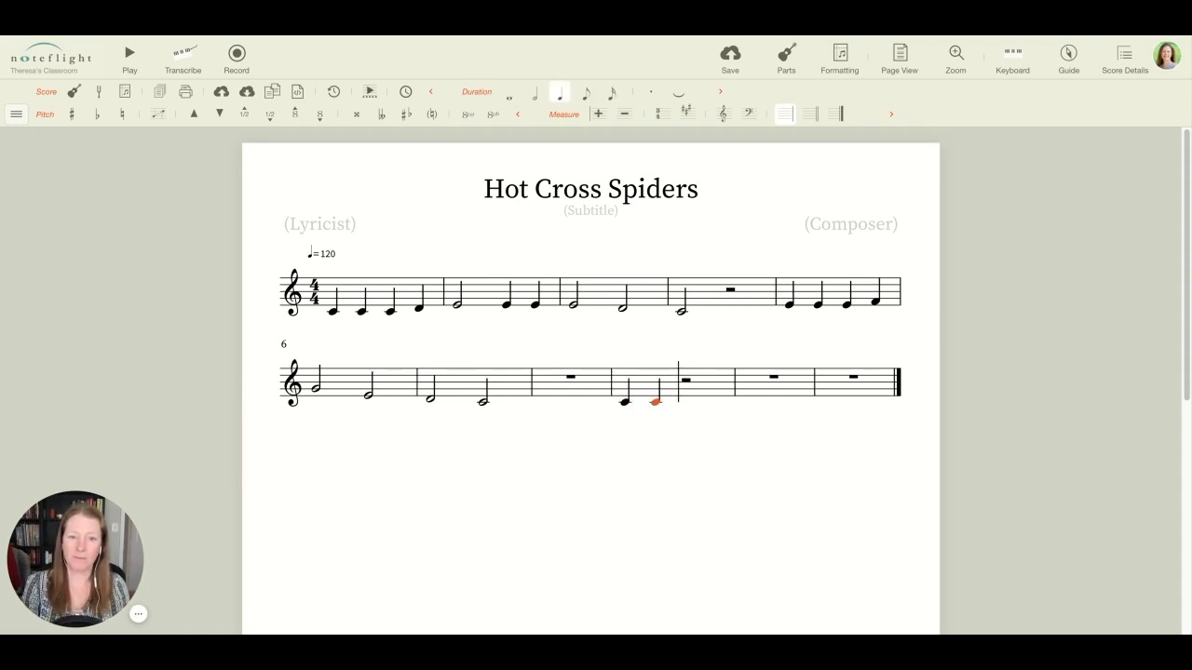
key(c)
key(c)
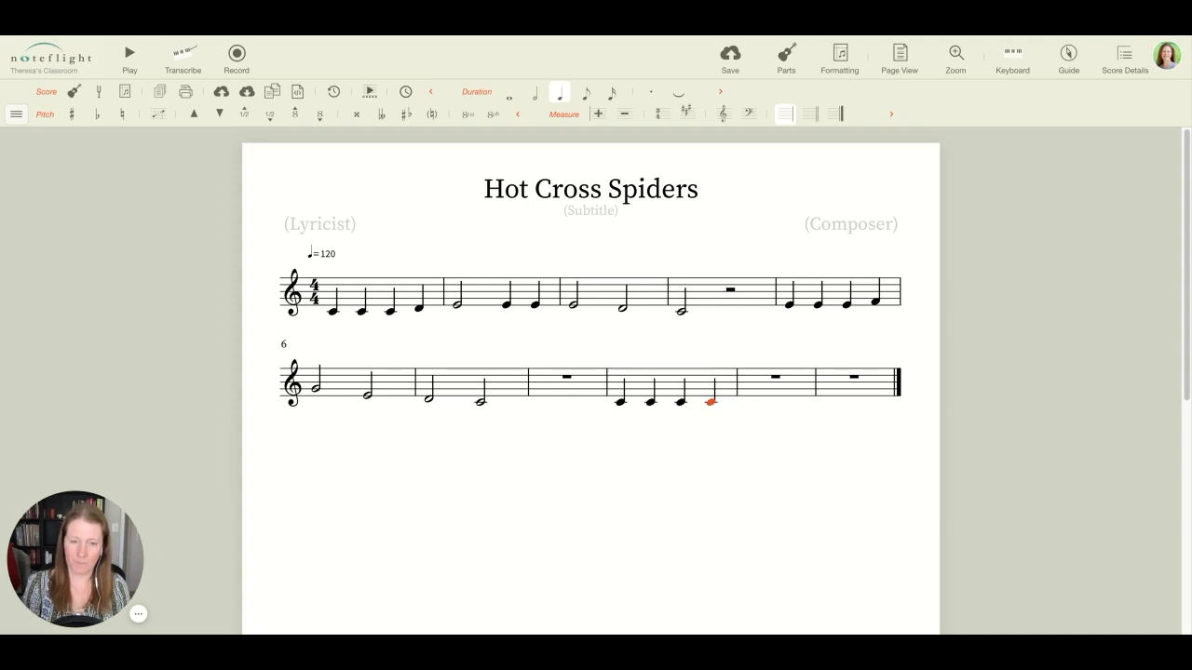
- Fill measure 10 with quarter notes D, D, D and F
key(d)
key(d)
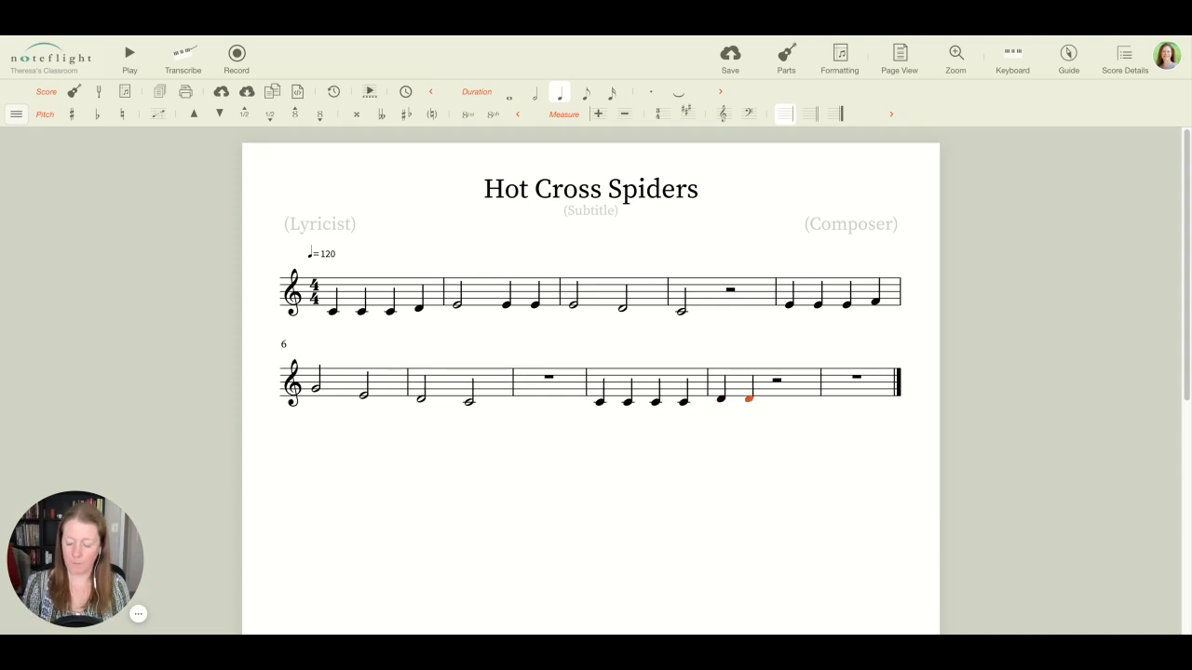
key(d)
key(e)
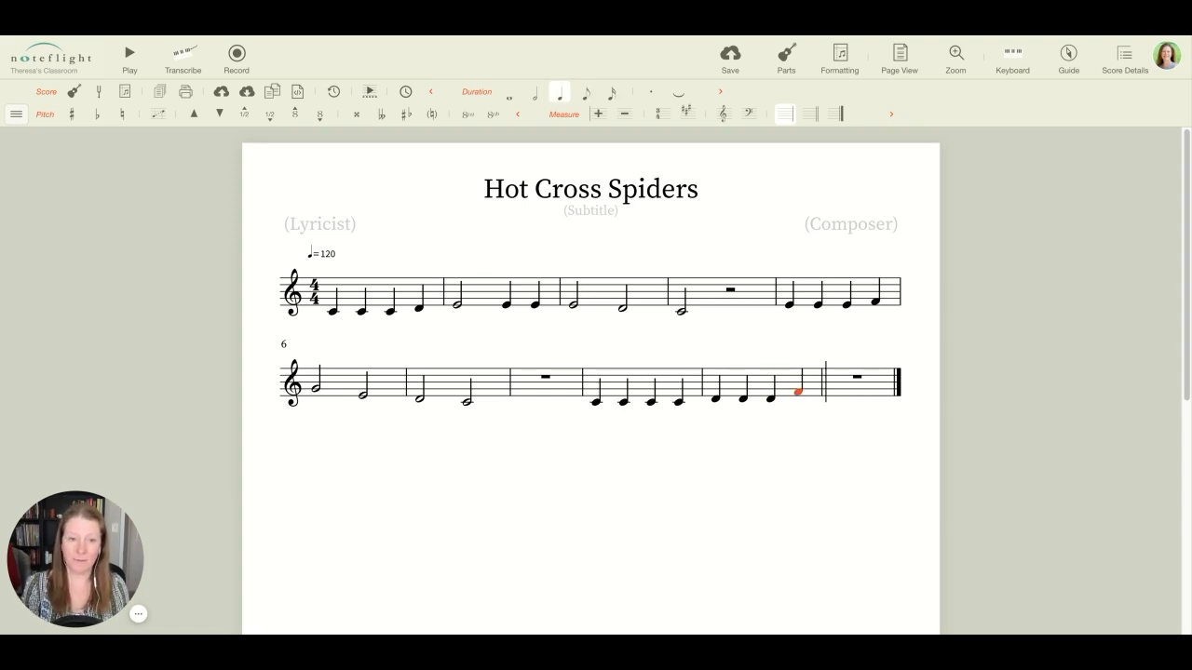
- Fill measure 11 with quarter notes F, E, F and G
key(e)
key(d)
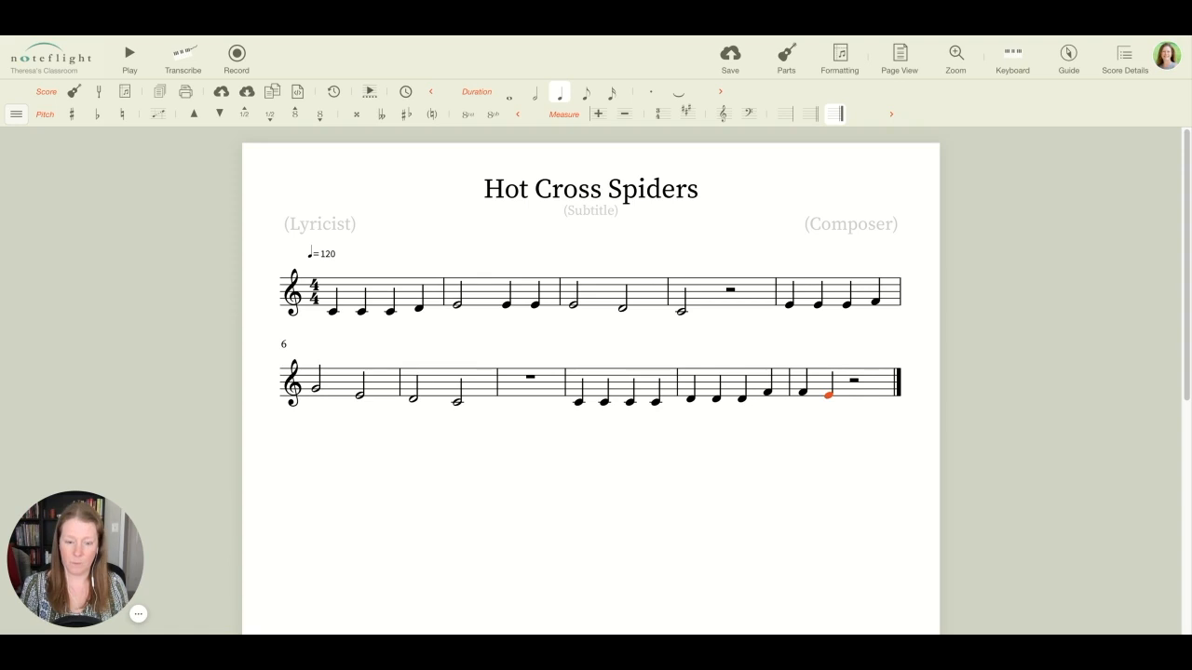
key(e)
key(g)
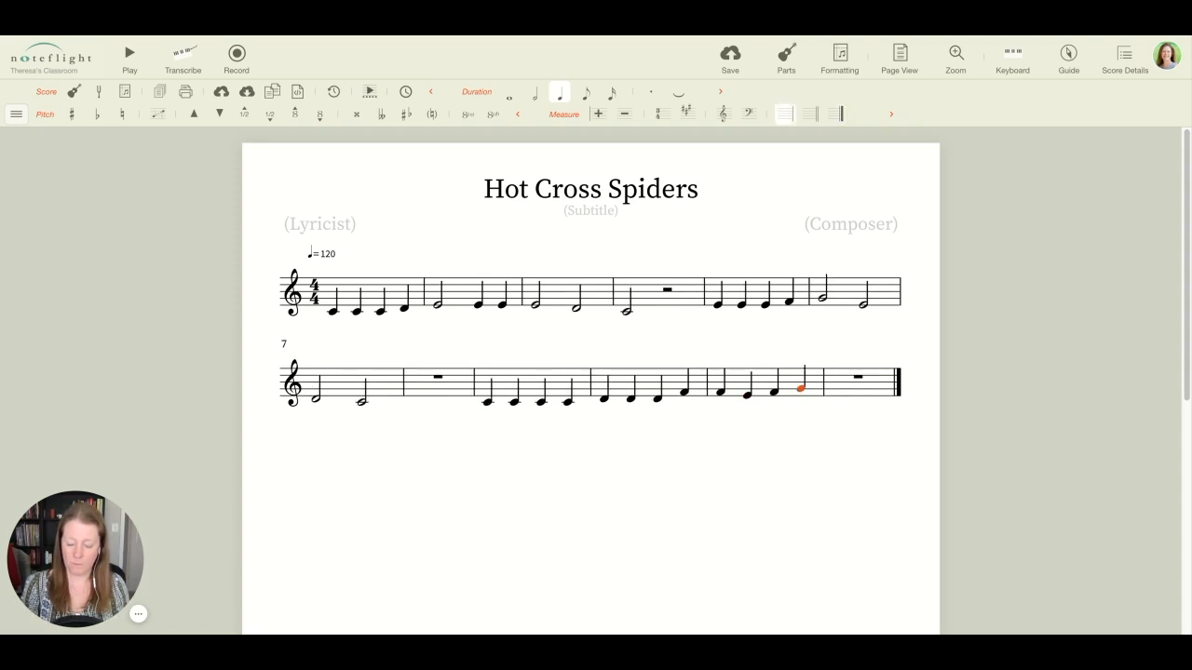
- End the melody with a whole note on middle C in measure 12
key(a)
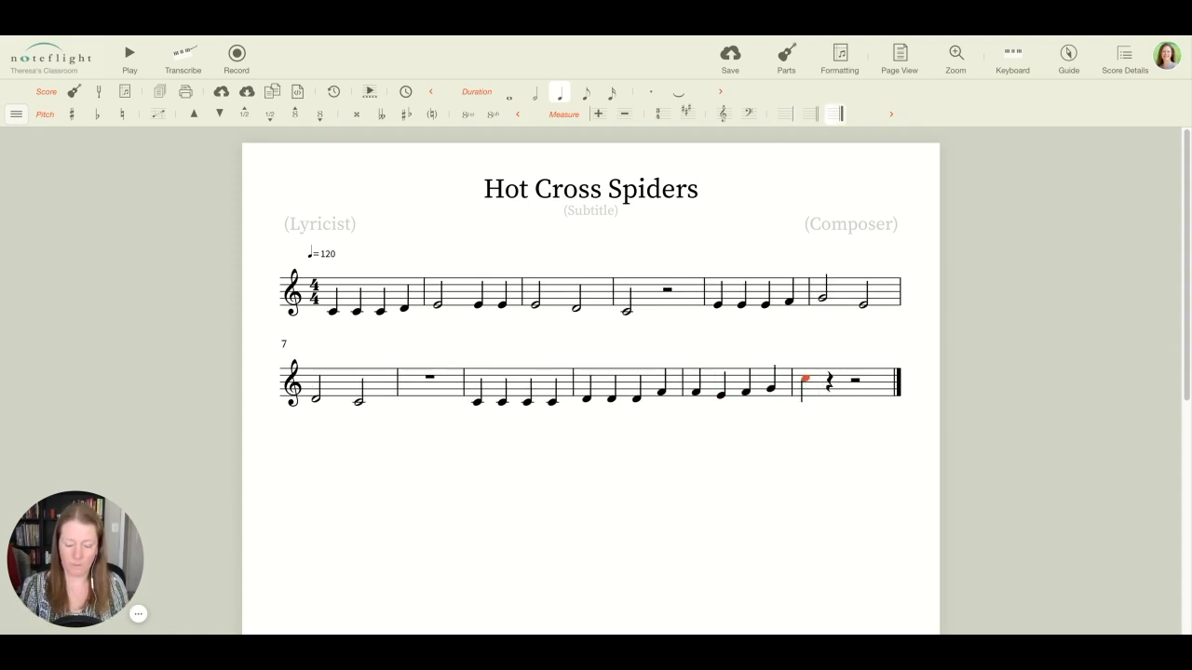
key(c)
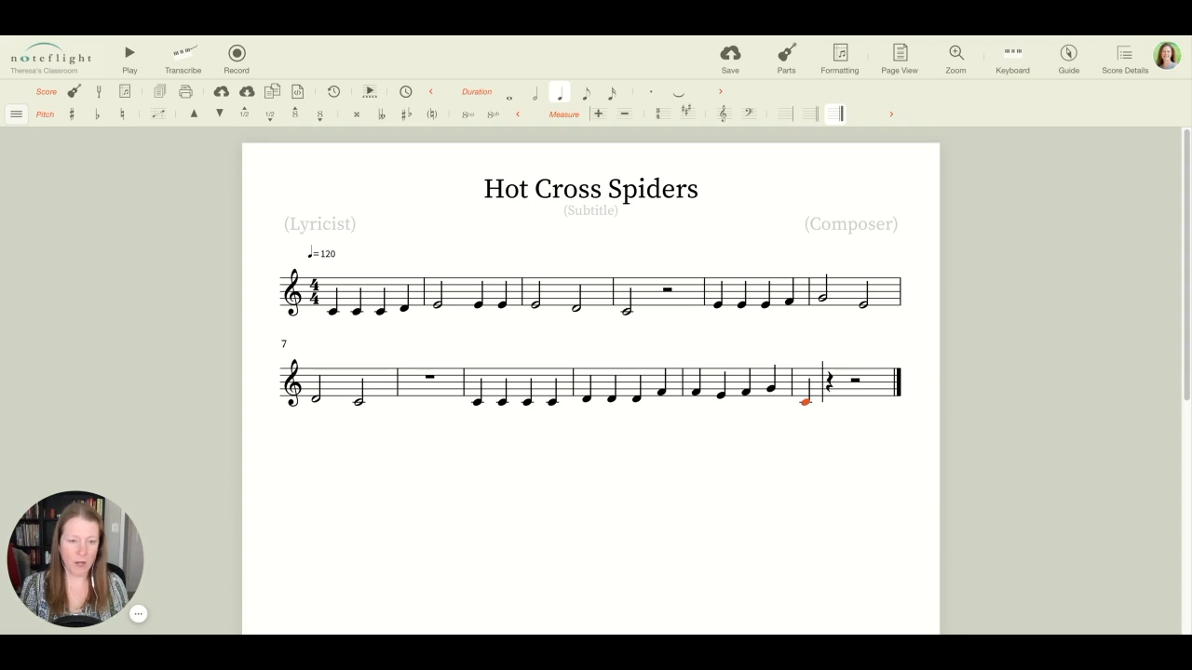
key(6)
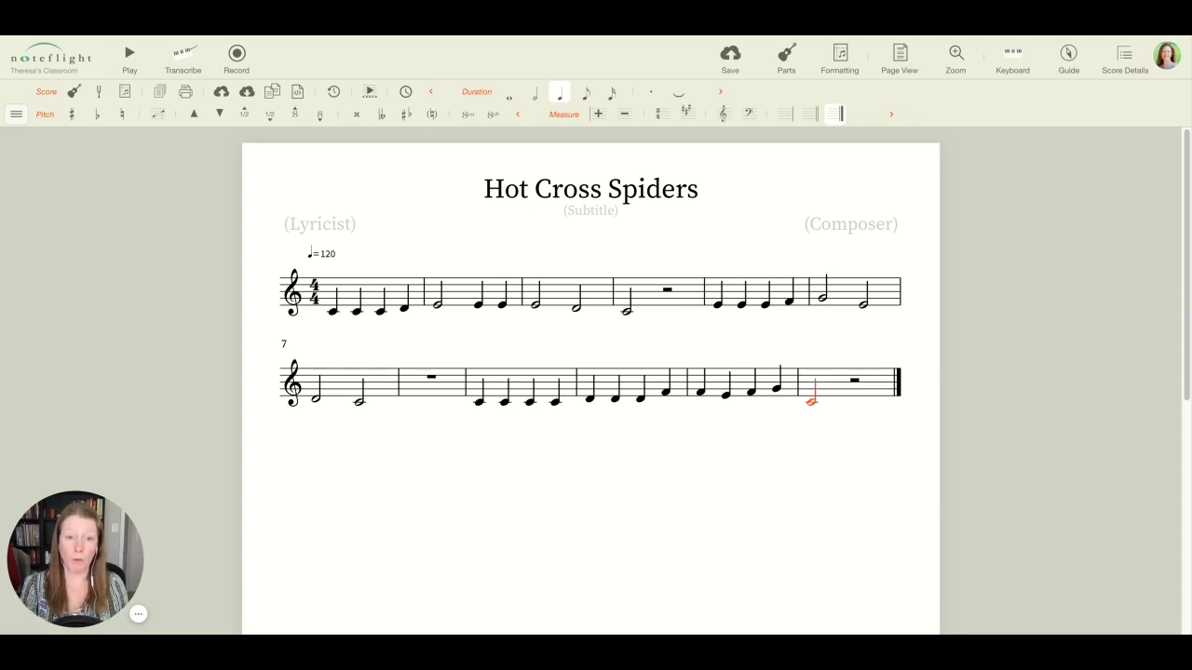
key(7)
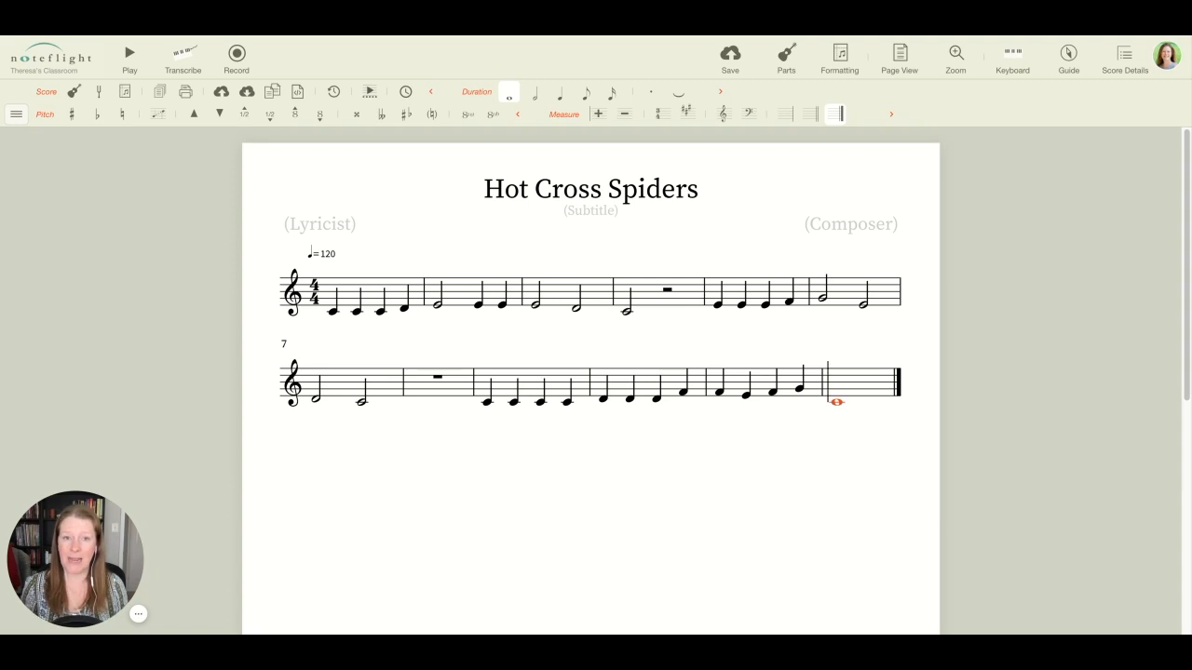
- Play the melody back from the first note of measure 1
click(929, 321)
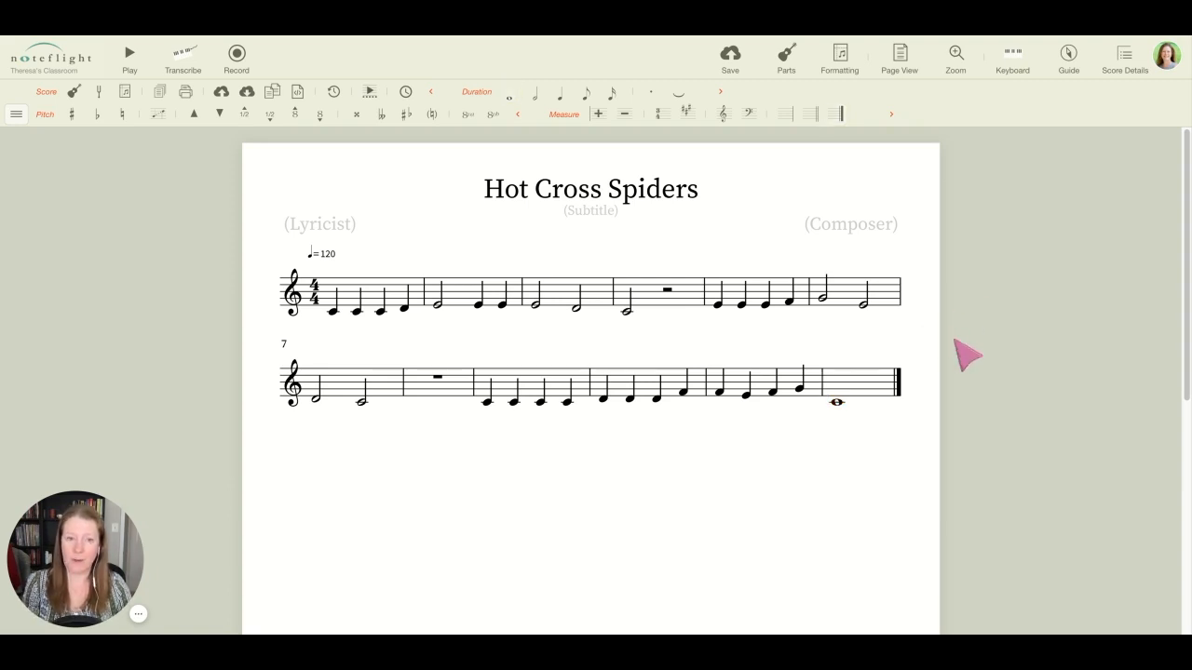
click(335, 315)
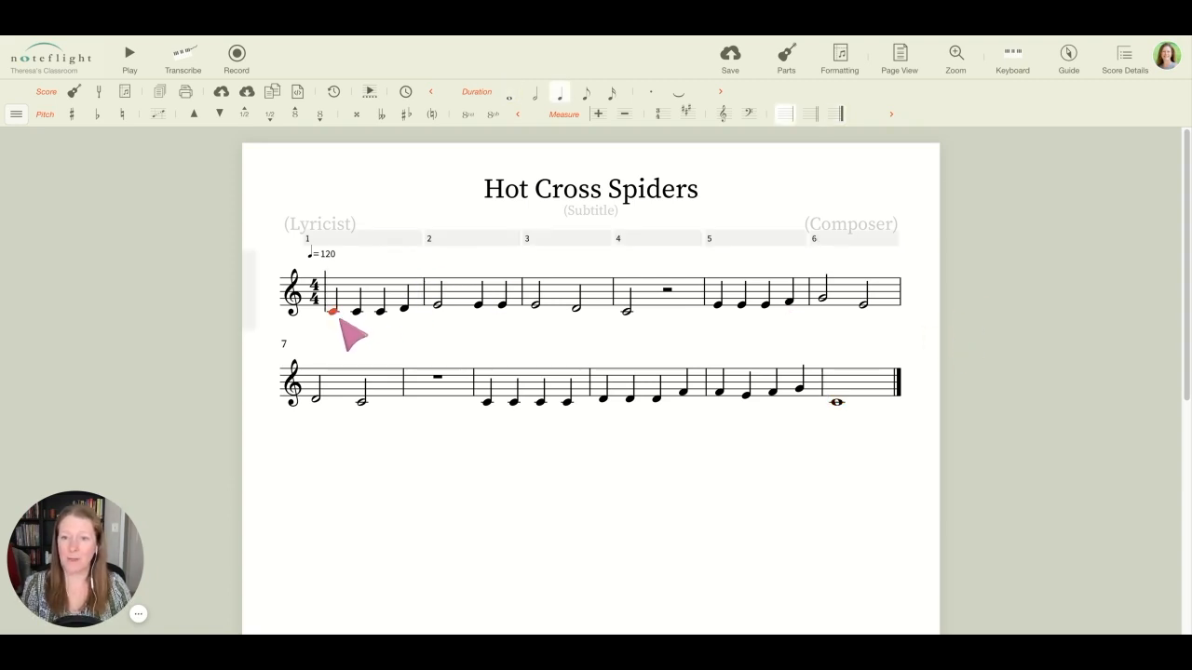
click(130, 58)
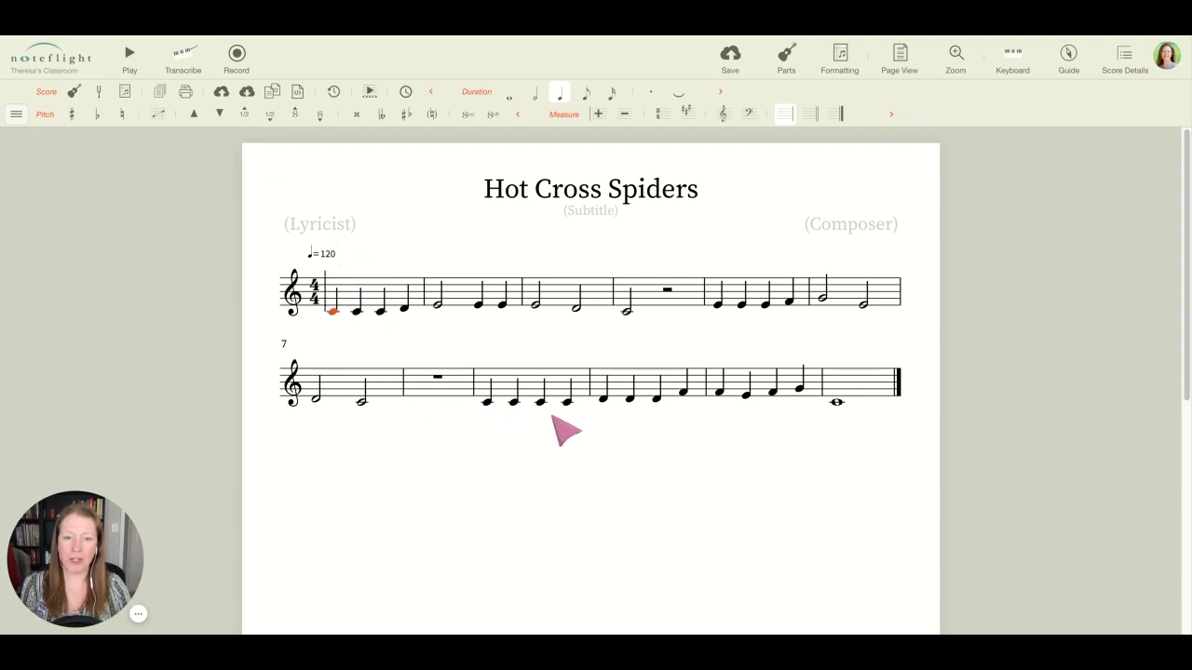
- Raise the first note of measure 10 to G
click(606, 403)
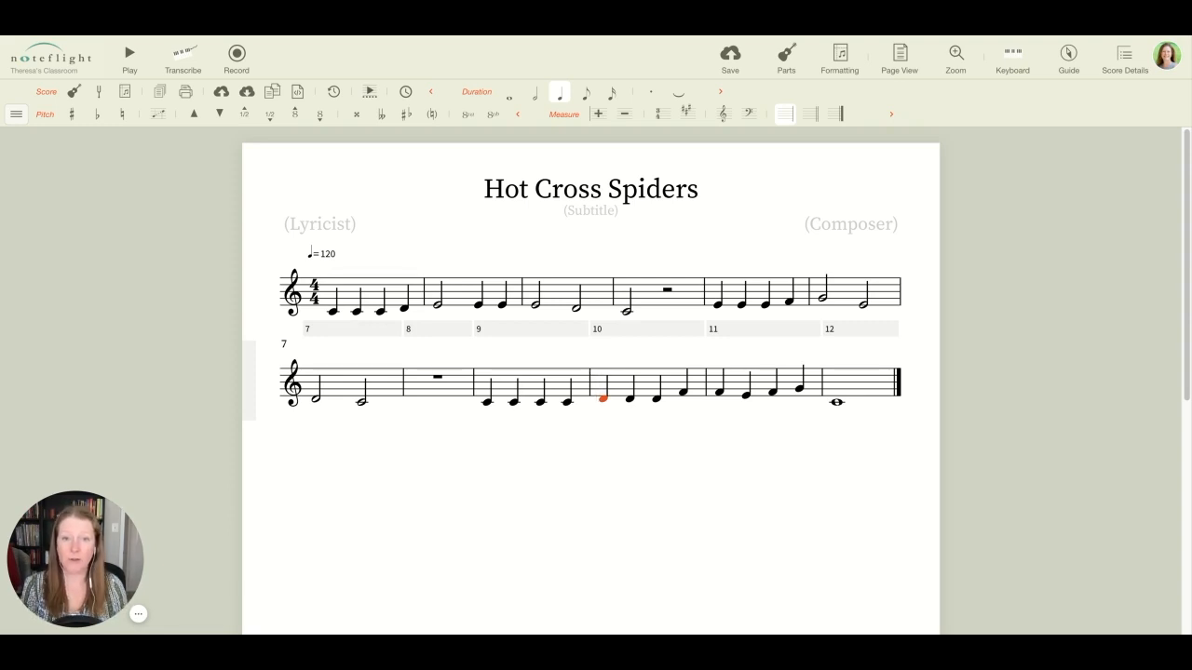
key(Up)
key(Down)
key(Down)
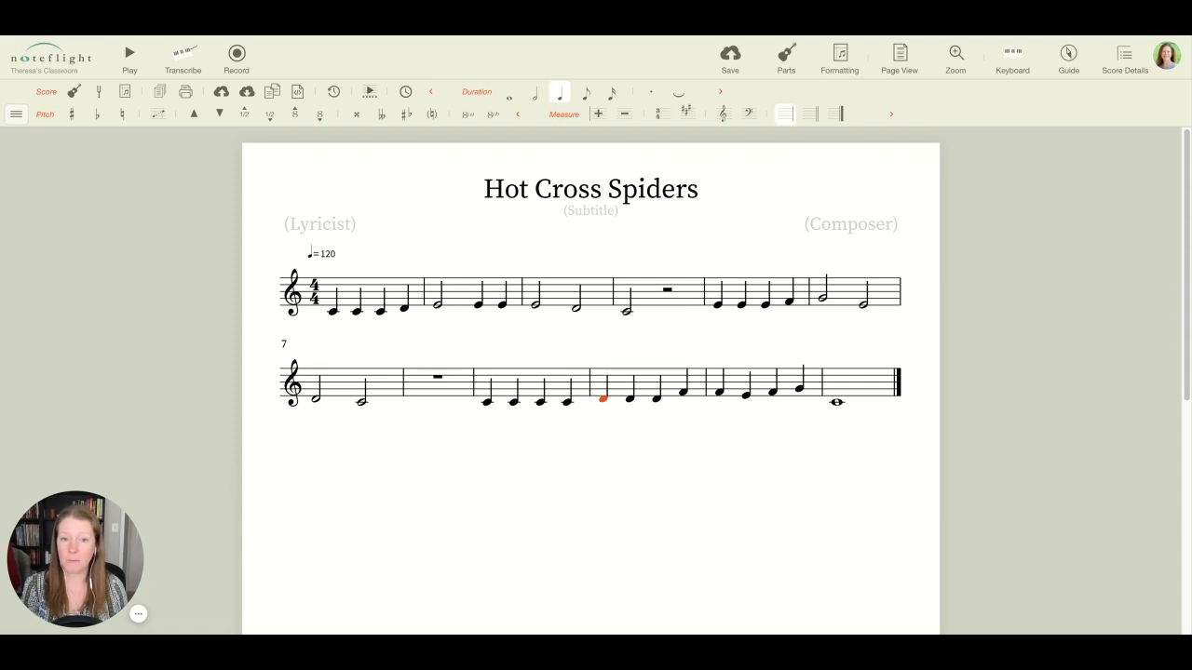
key(Down)
key(Up)
key(Up)
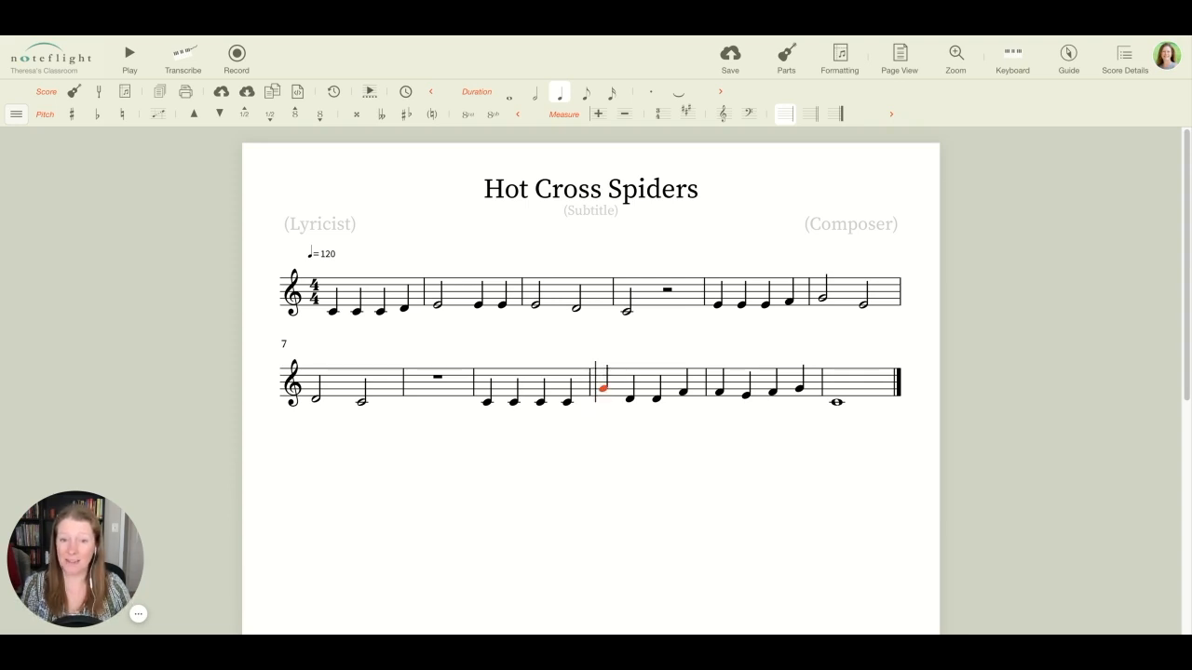
- Lower the first note of measure 10 to D
key(Down)
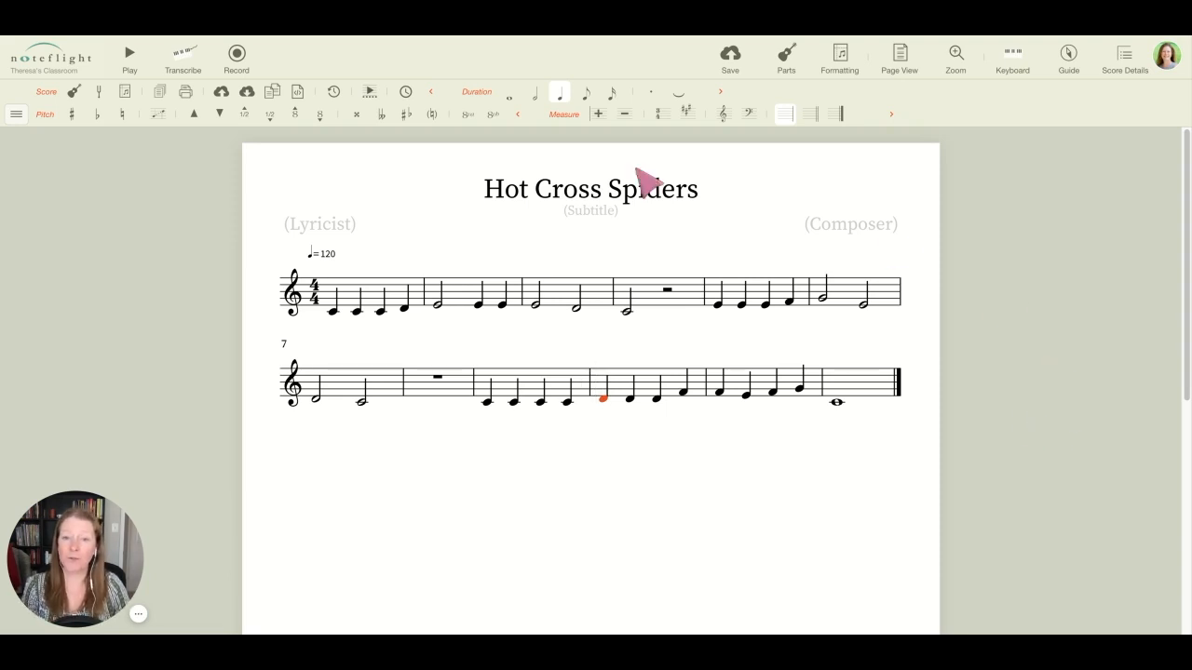
- Show the Dynamics tools and mark the first note of measure 1 with the dynamic mf
click(17, 116)
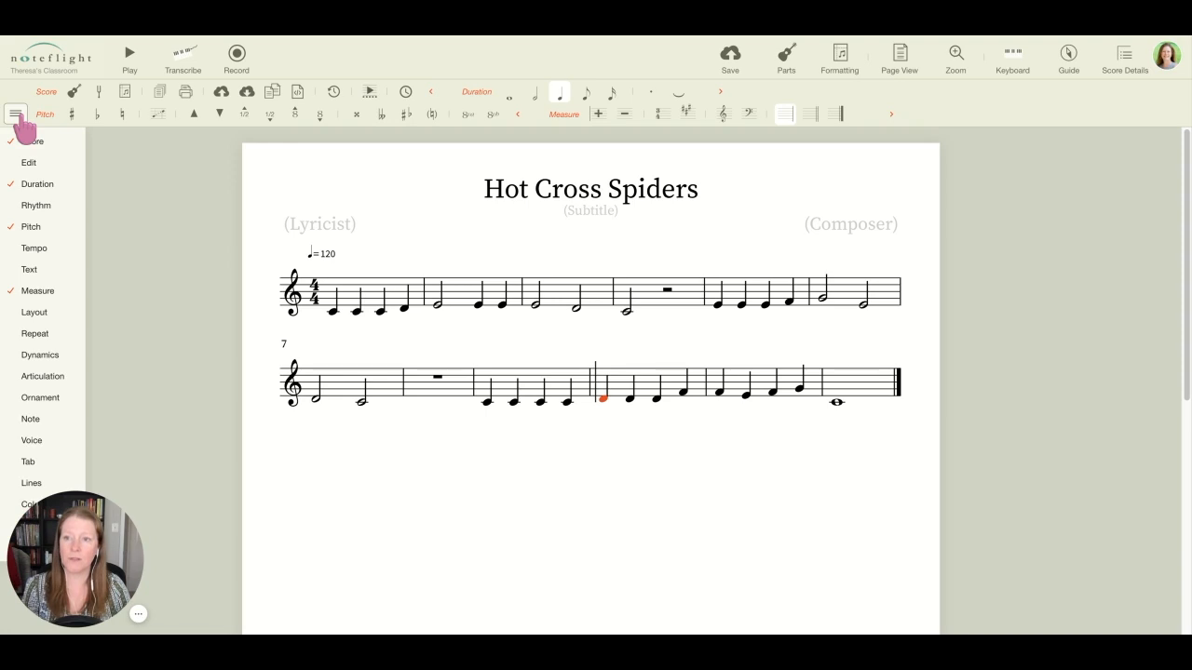
click(37, 361)
mouse_move(37, 290)
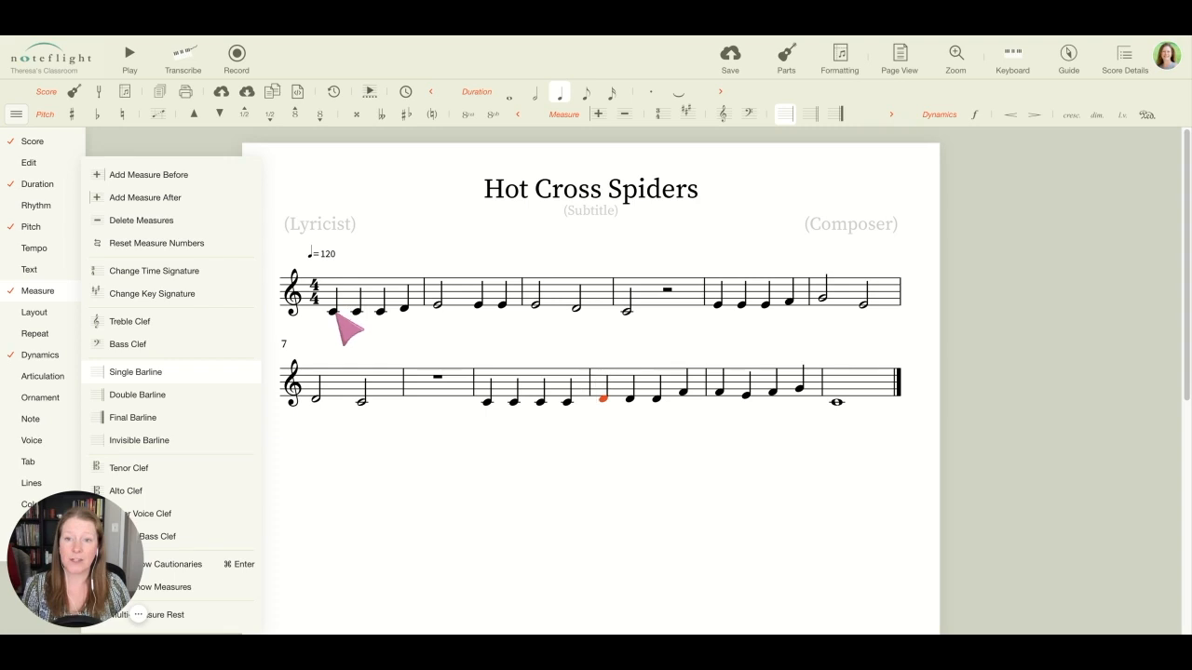
click(333, 312)
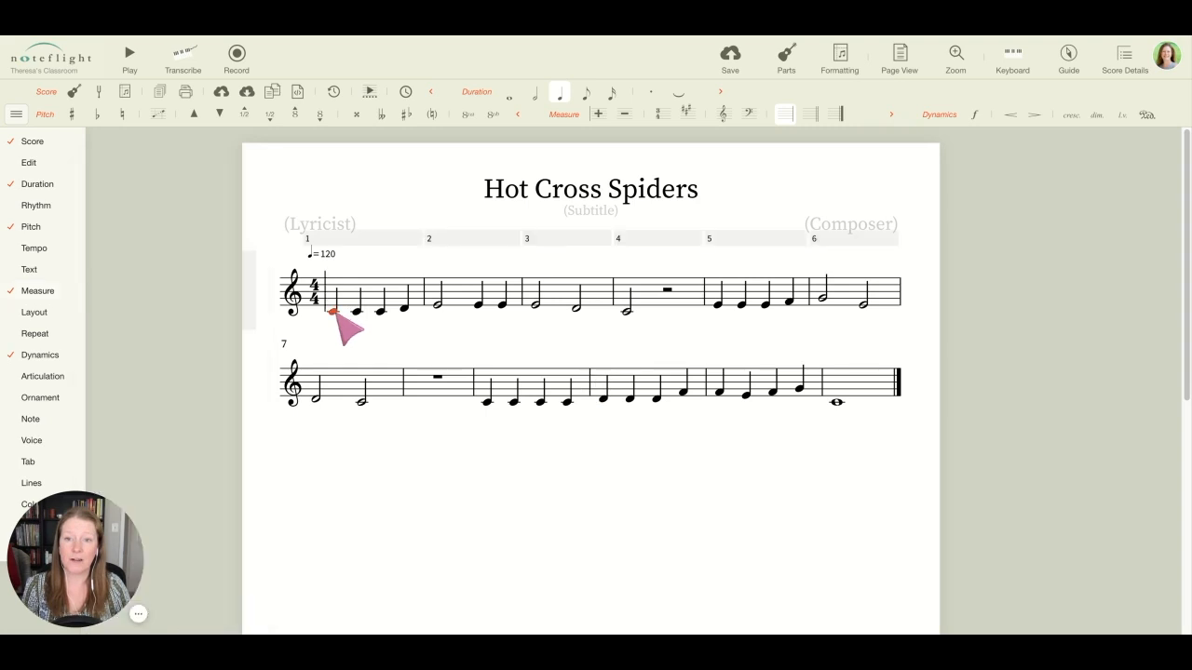
click(980, 119)
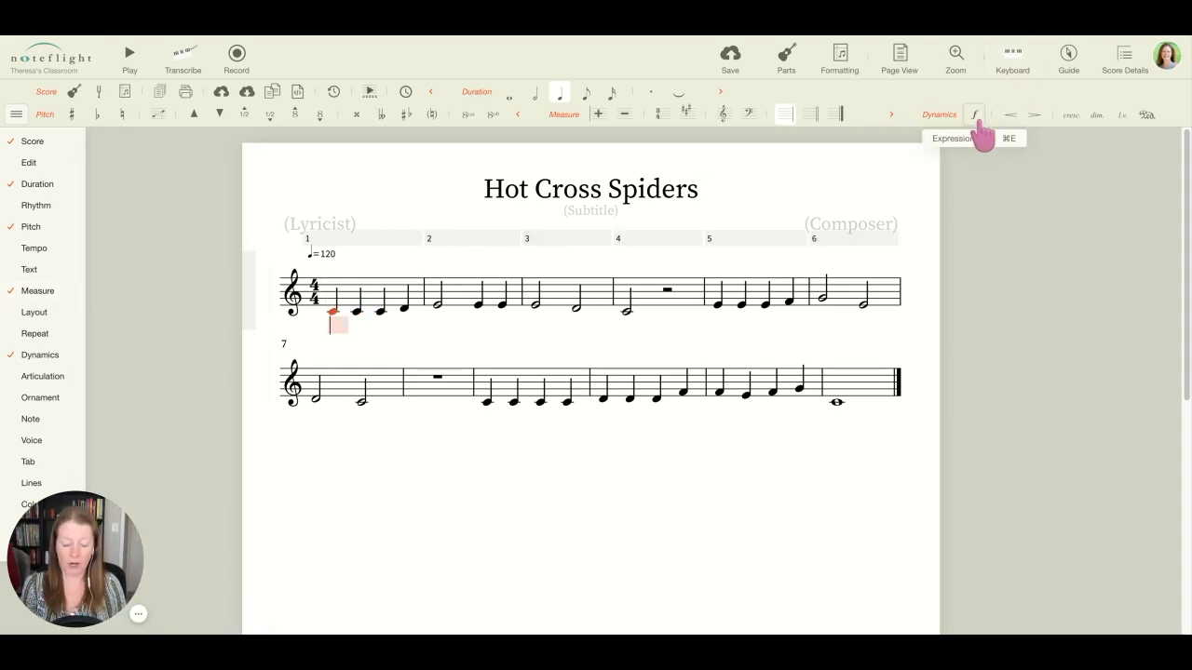
text(mf)
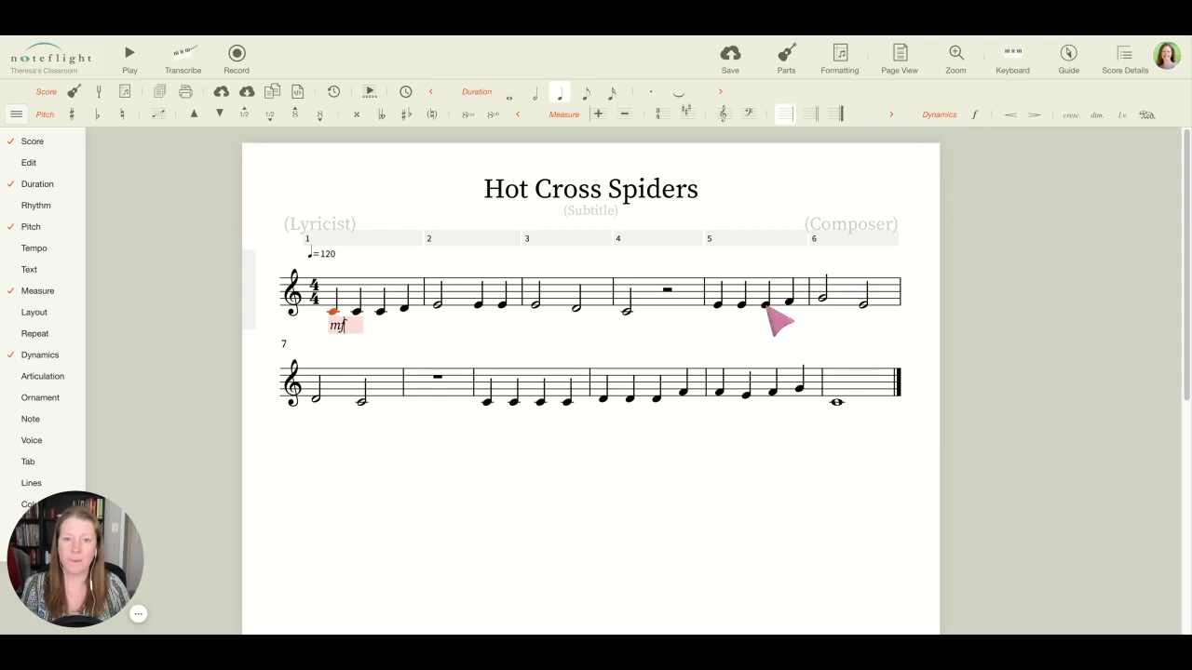
- Add the dynamic p under the first note of measure 5
click(718, 307)
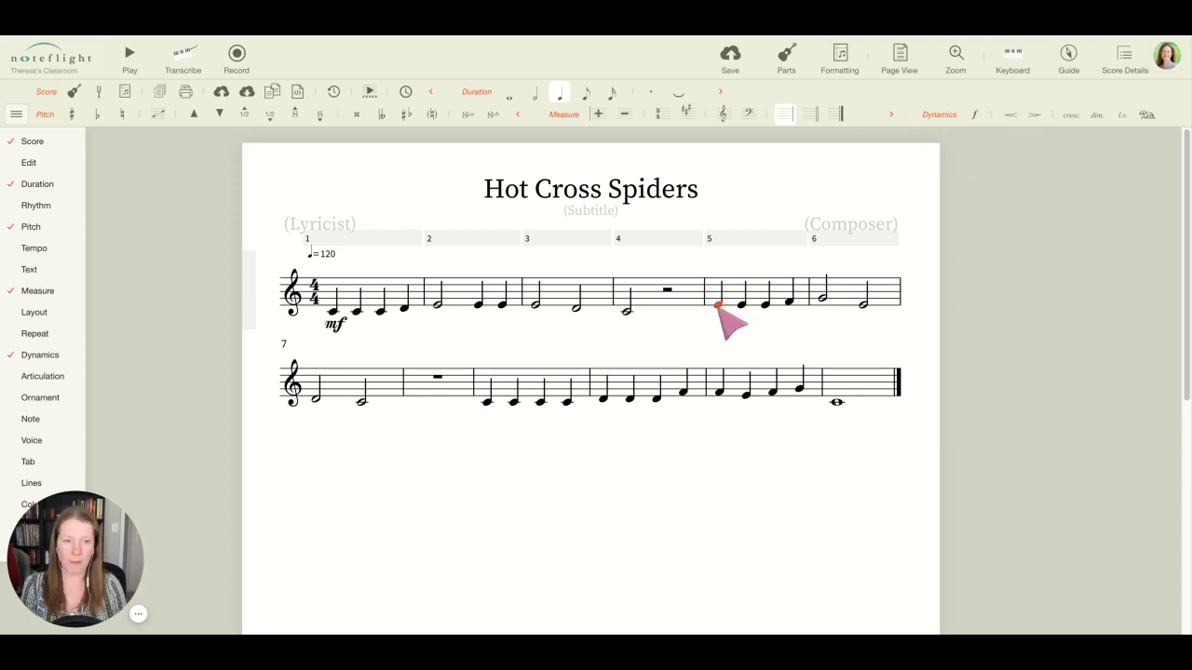
click(975, 116)
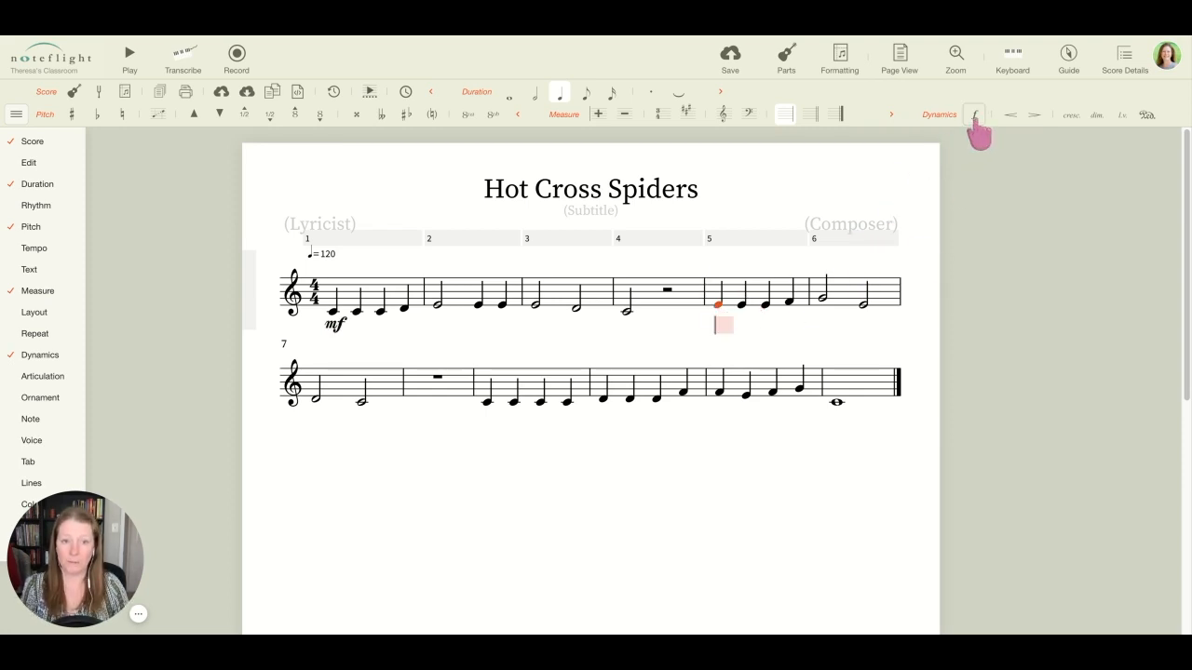
text(p)
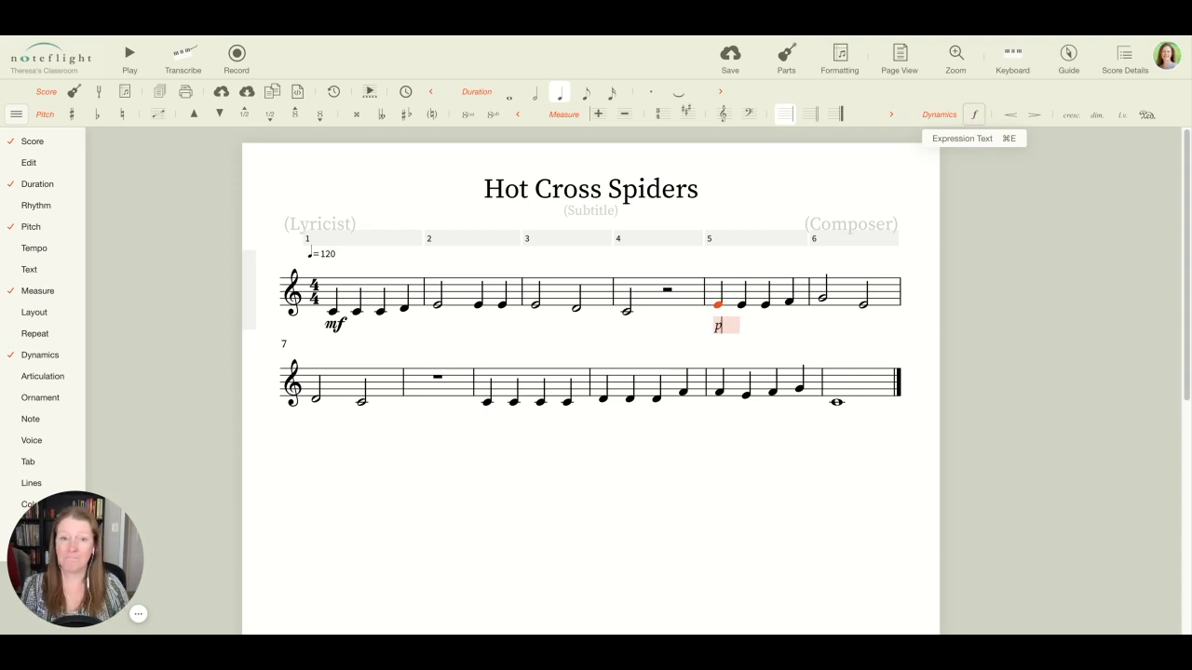
click(513, 497)
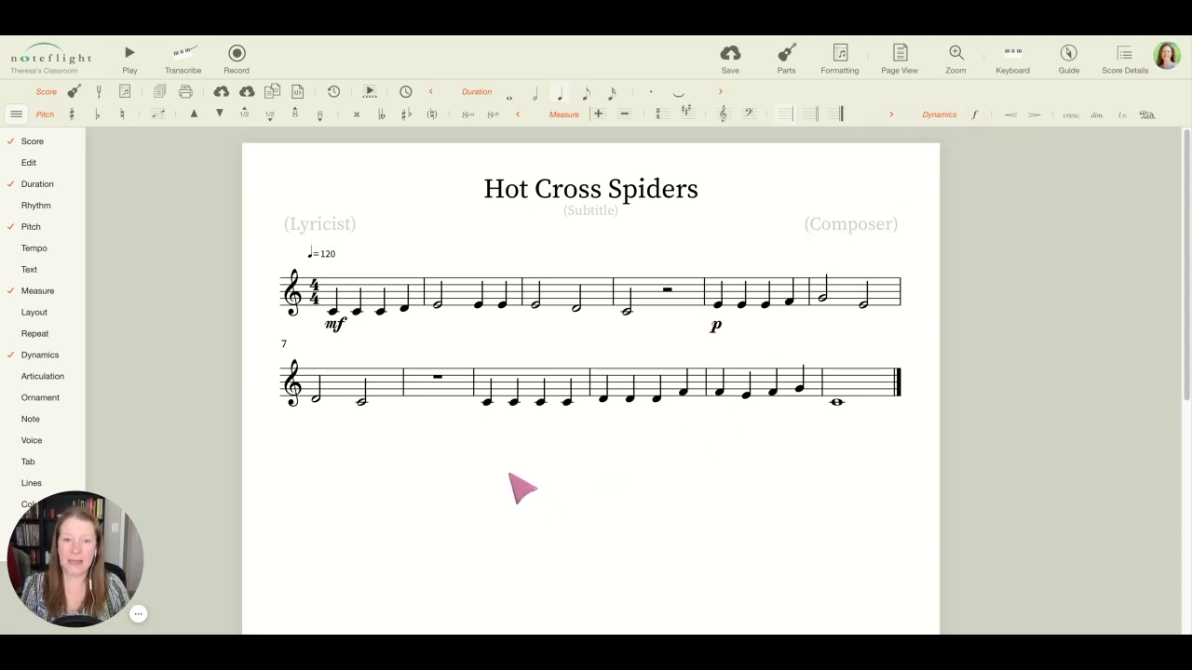
- Add a crescendo hairpin under measures 10 and 11, leading to the dynamic f on the final whole note
click(602, 402)
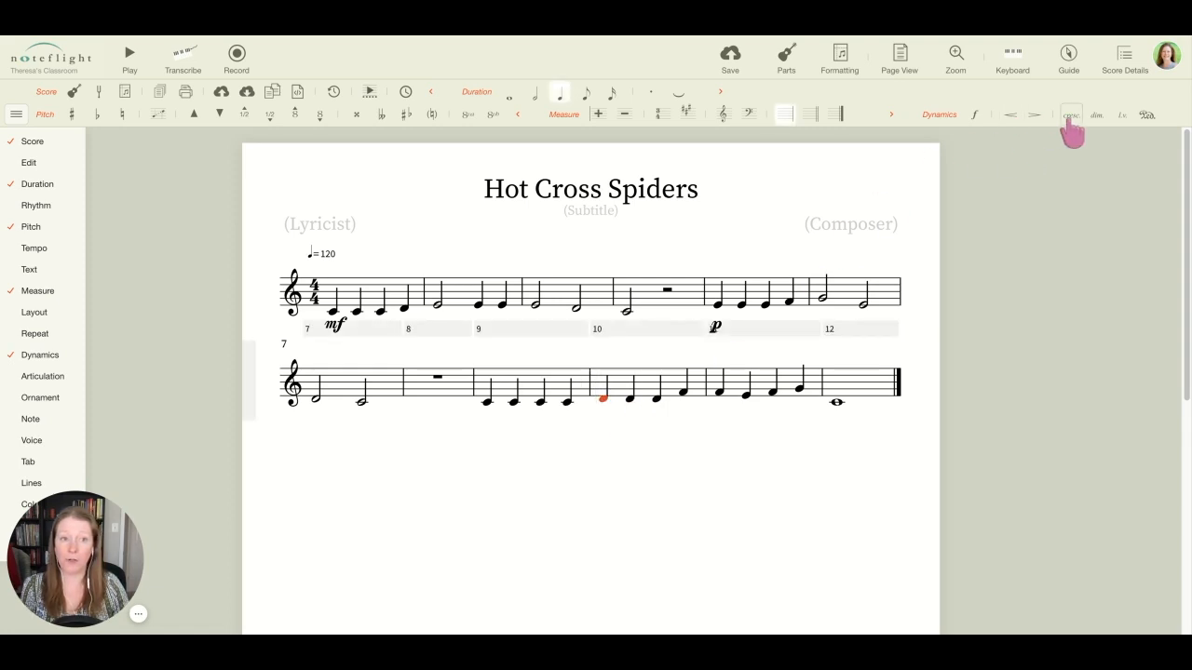
click(1010, 115)
drag(622, 413, 846, 418)
click(838, 399)
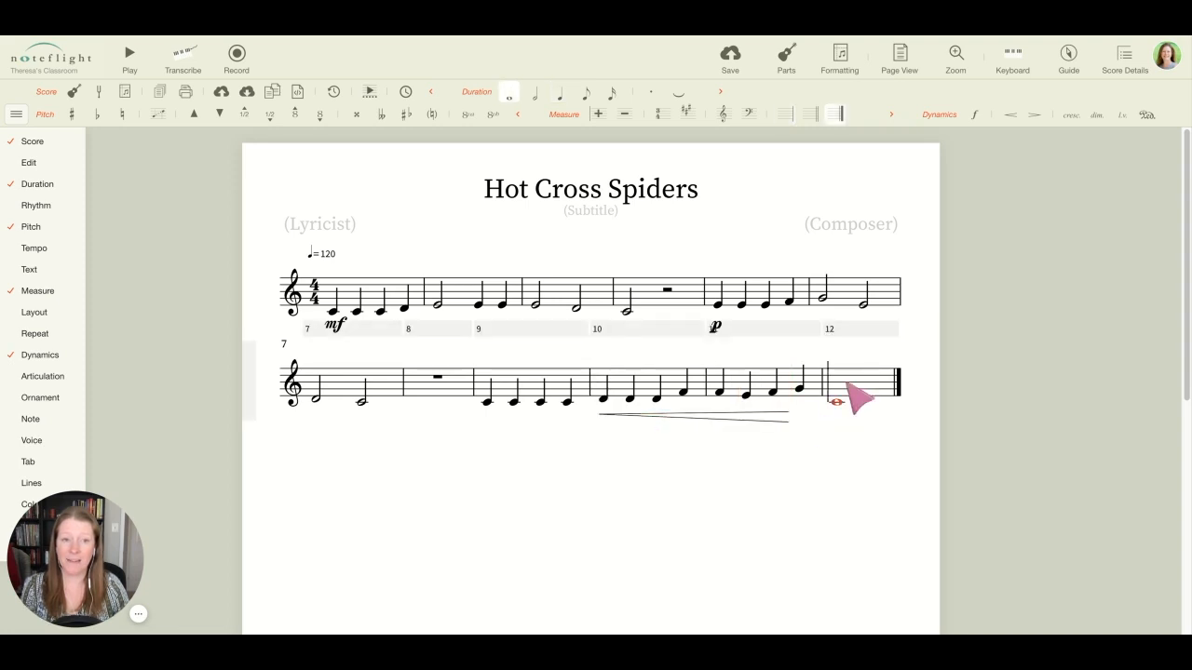
click(975, 116)
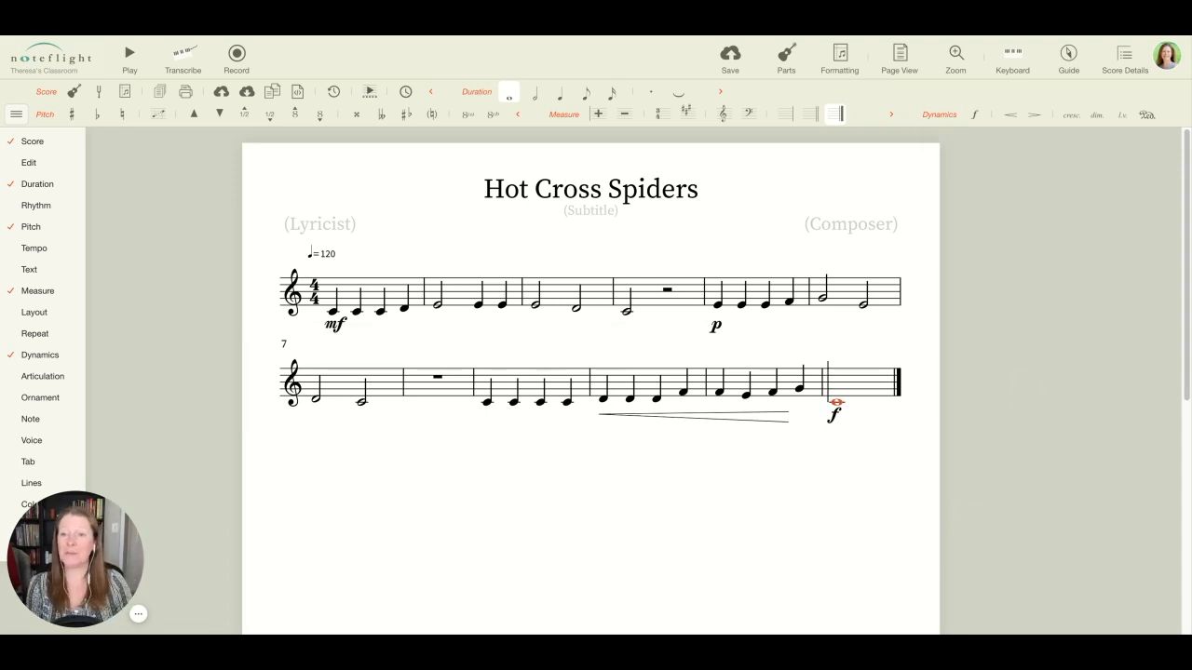
- Show the Articulation tools and add staccato marks to all four quarter notes of measure 9
click(51, 378)
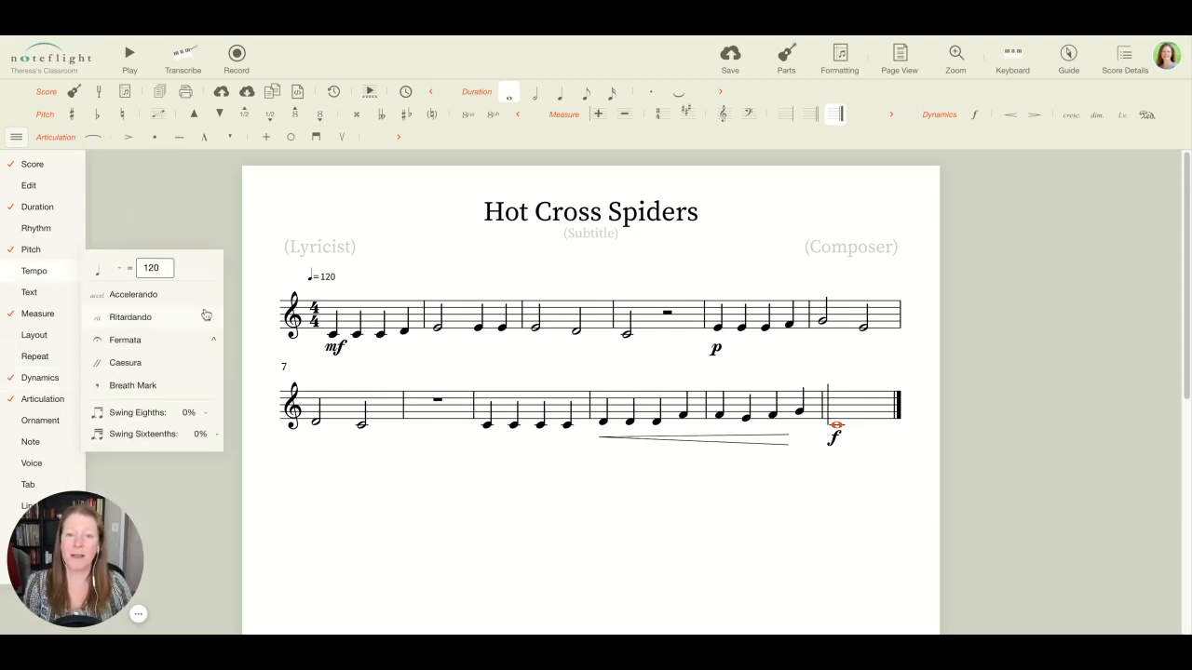
click(486, 424)
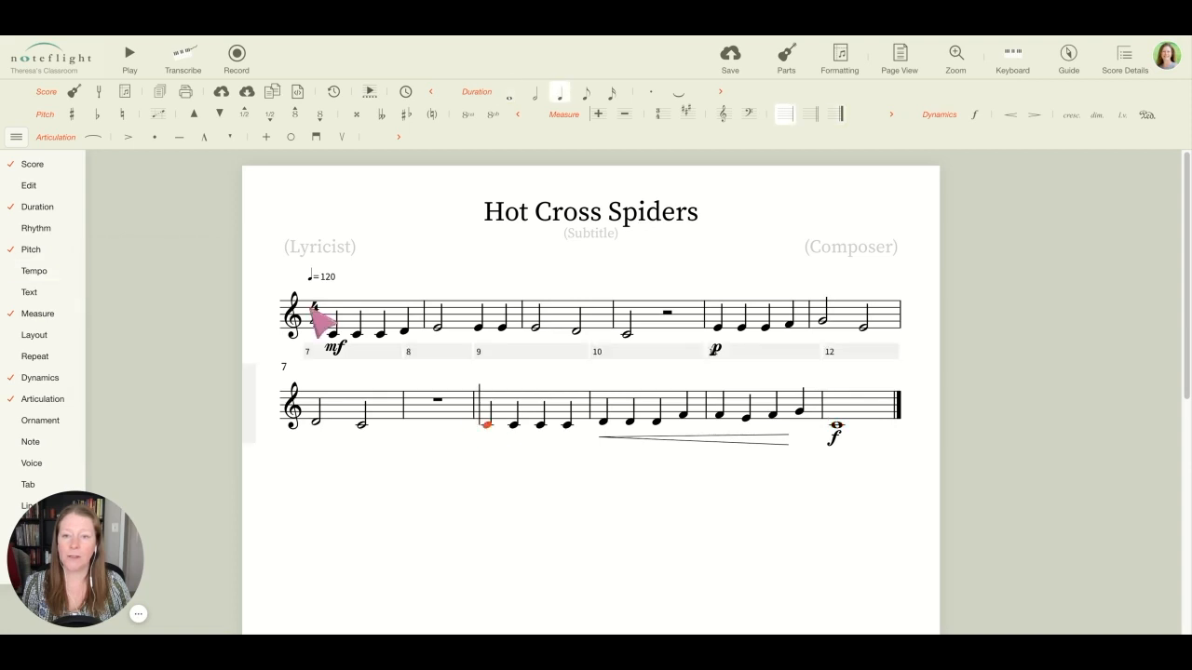
click(156, 139)
key(Right)
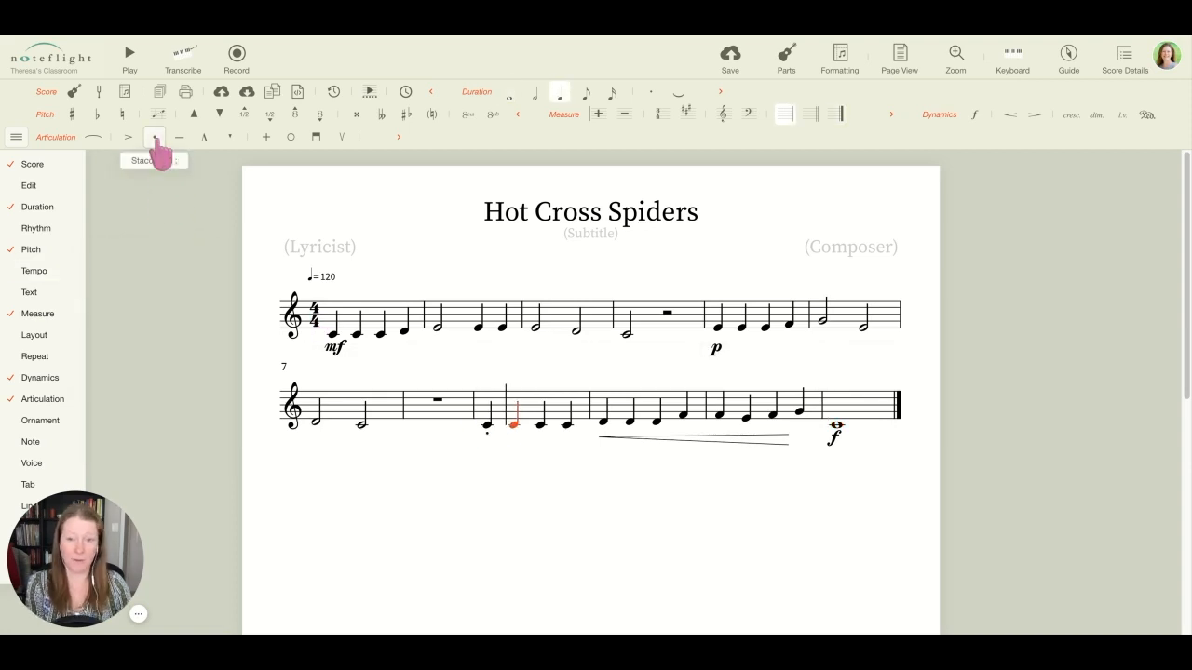
key(shift+semicolon)
key(Right)
key(shift+semicolon)
key(Right)
key(shift+semicolon)
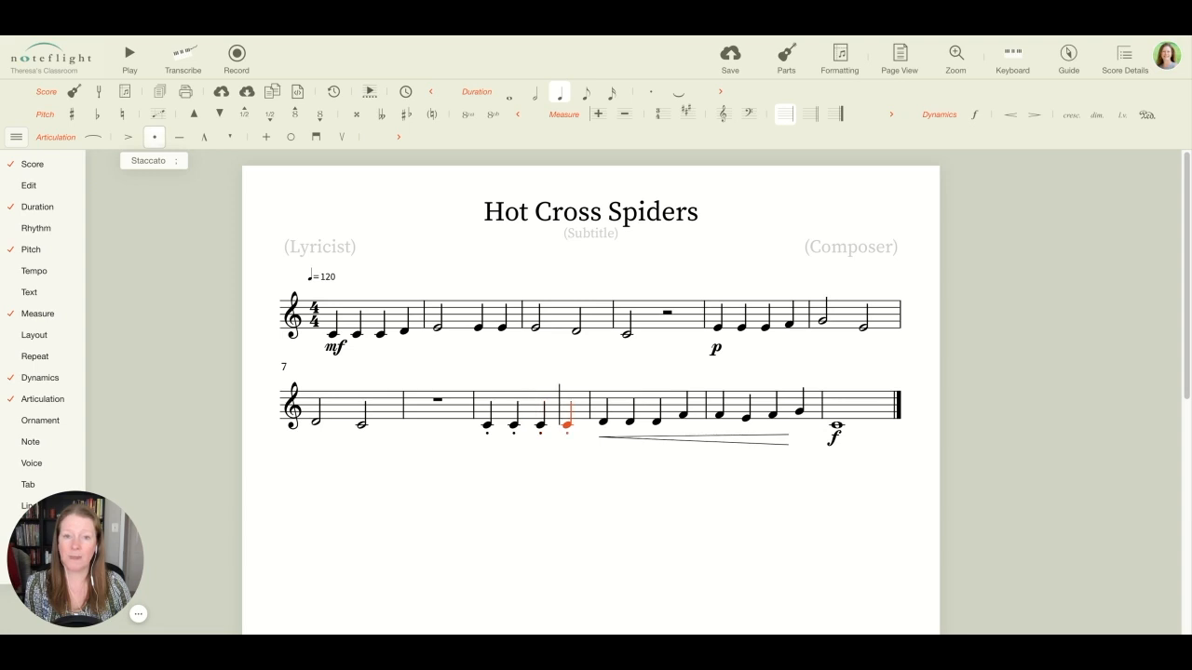
- Slur the third note of measure 10 to the fourth
click(659, 424)
click(93, 138)
click(119, 399)
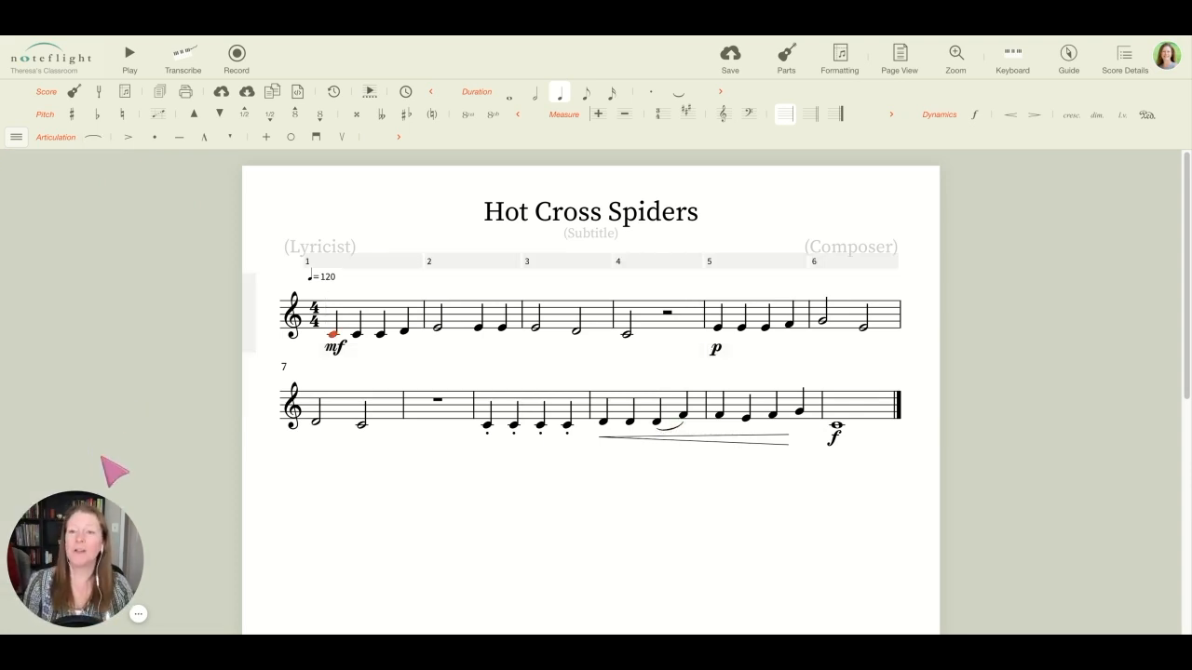
- Show the Text tools and enter the lyrics "it-sy bit-sy" under the four notes of measure 1, one syllable per note
click(16, 137)
mouse_move(20, 191)
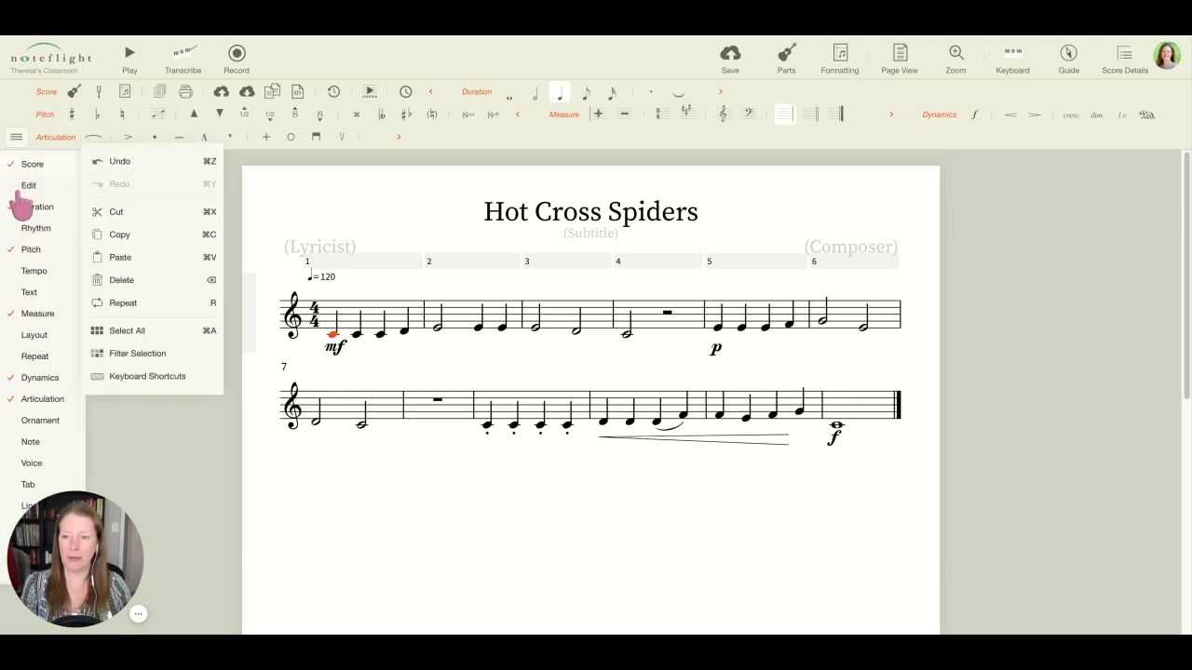
click(31, 292)
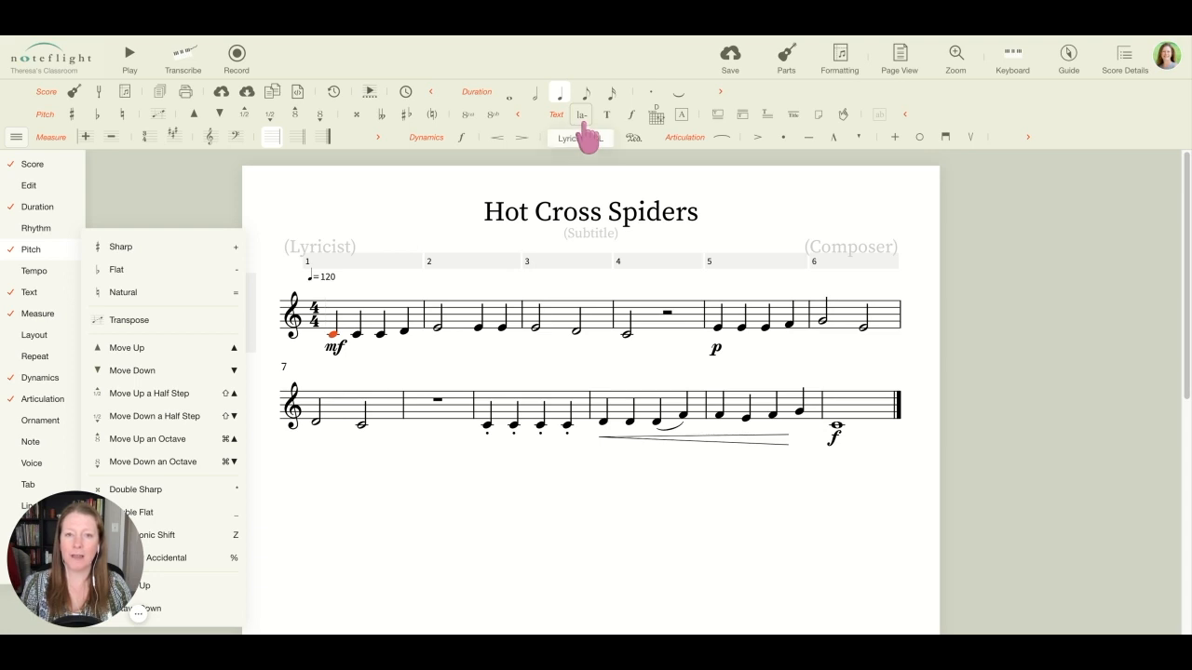
click(332, 336)
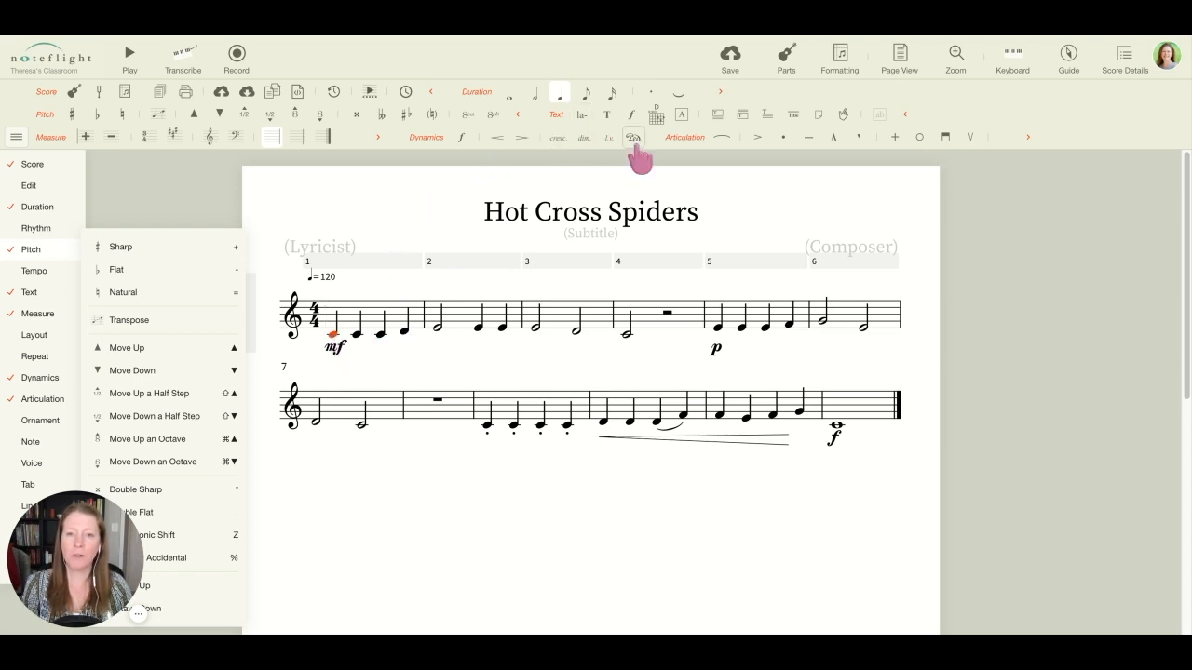
click(583, 118)
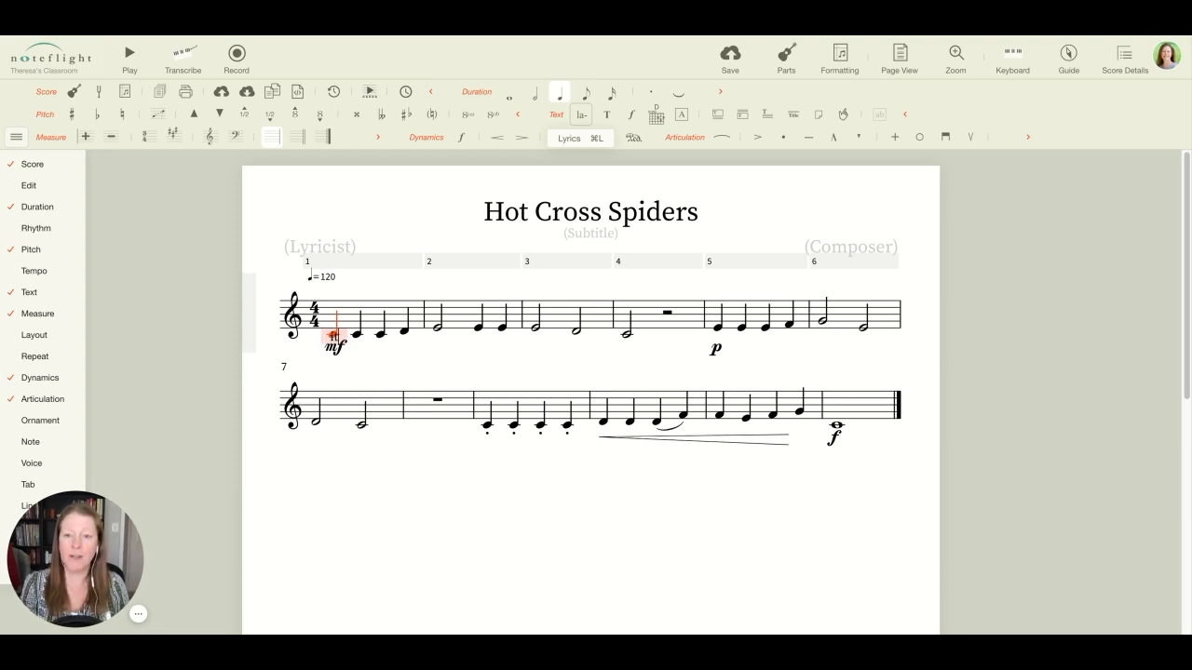
key(minus)
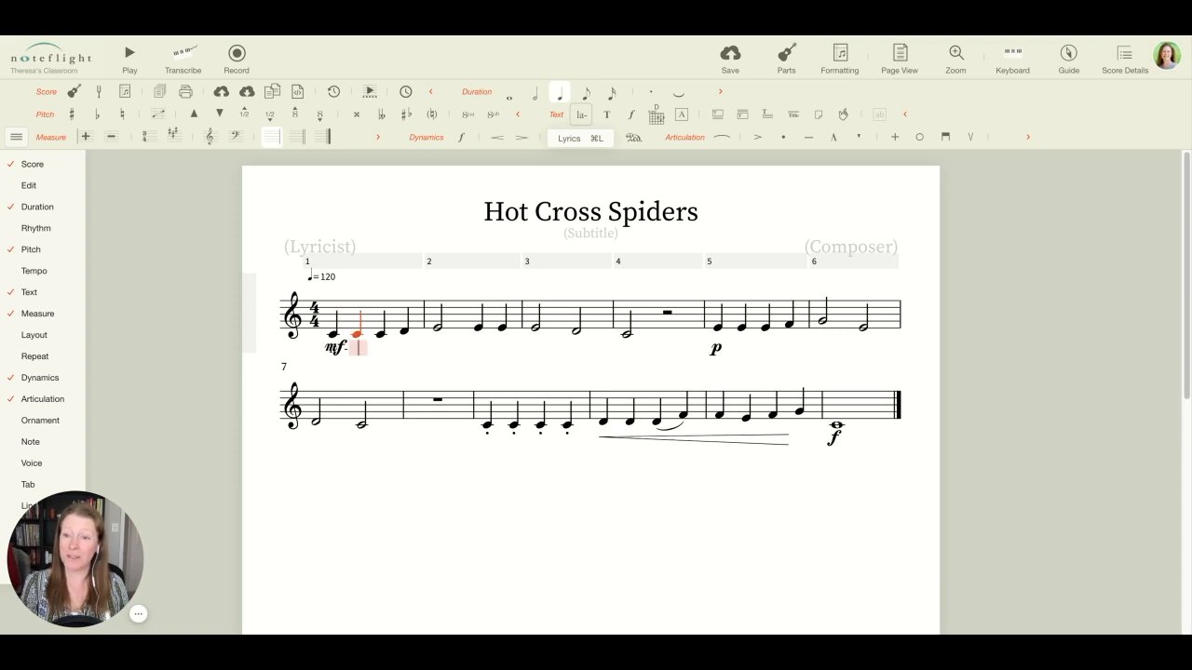
text(sy)
key(space)
text(bit)
key(minus)
text(sy)
- Continue the lyrics with "spi-der went" under the notes of measure 2
key(space)
text(spi)
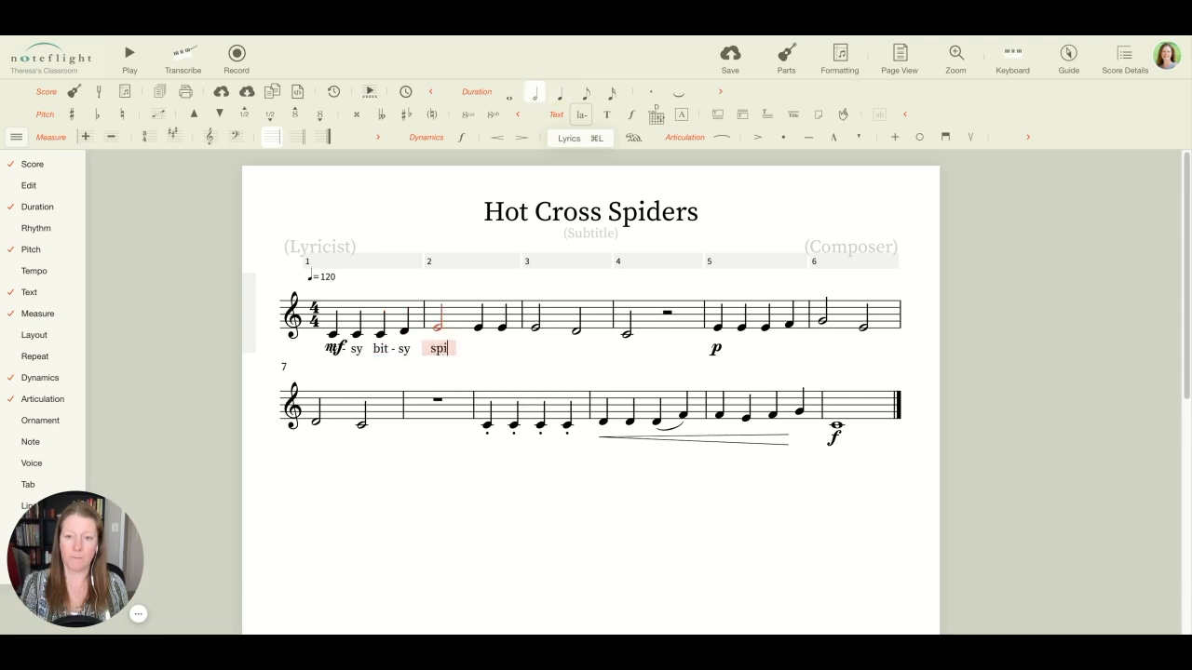
key(minus)
text(der)
key(space)
text(went)
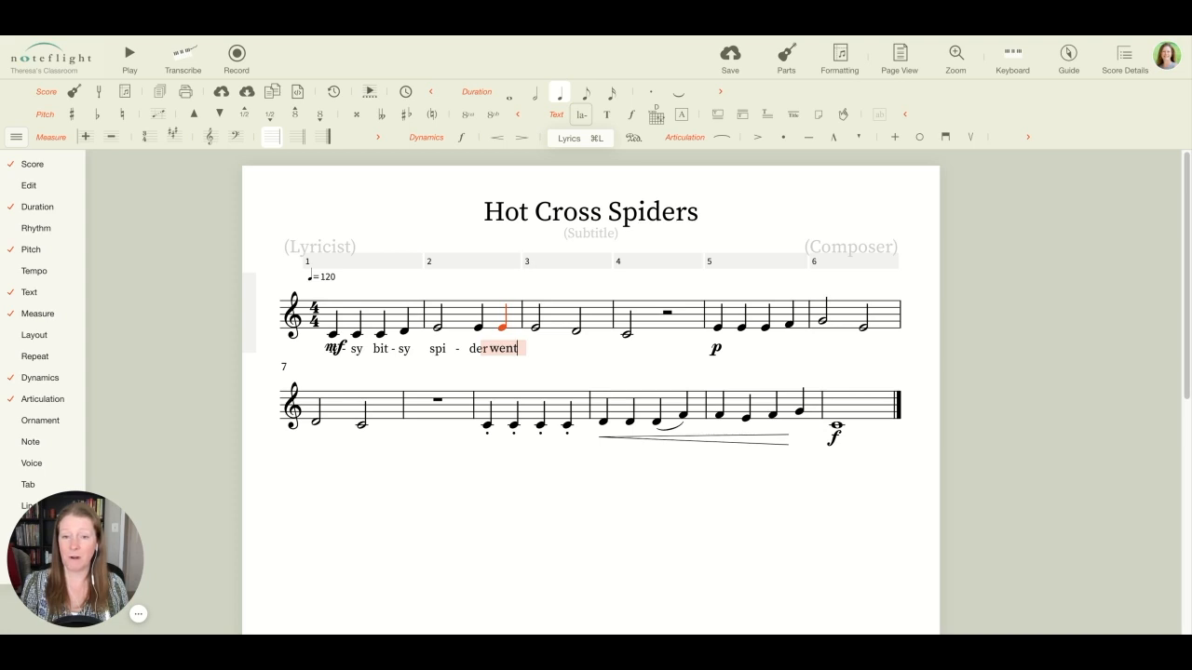
- Enter the lyrics "hot cross buns." under measures 3 and 4, then finish lyric entry
key(space)
text(hot)
key(space)
text(cross)
key(space)
text(buns.)
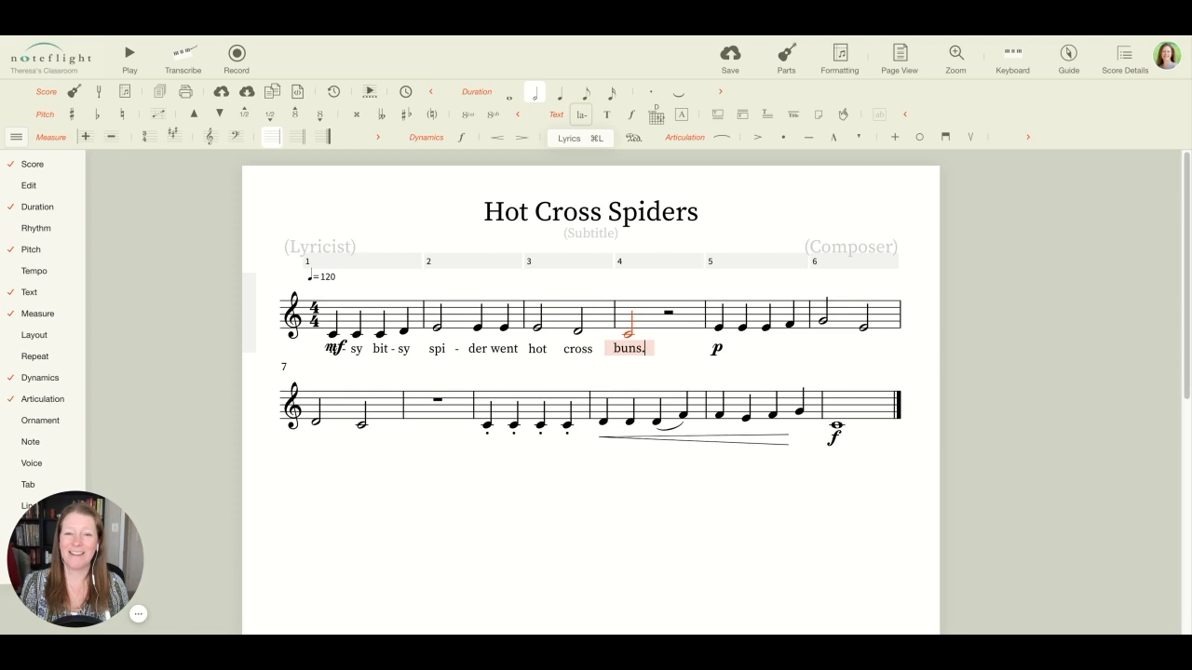
key(space)
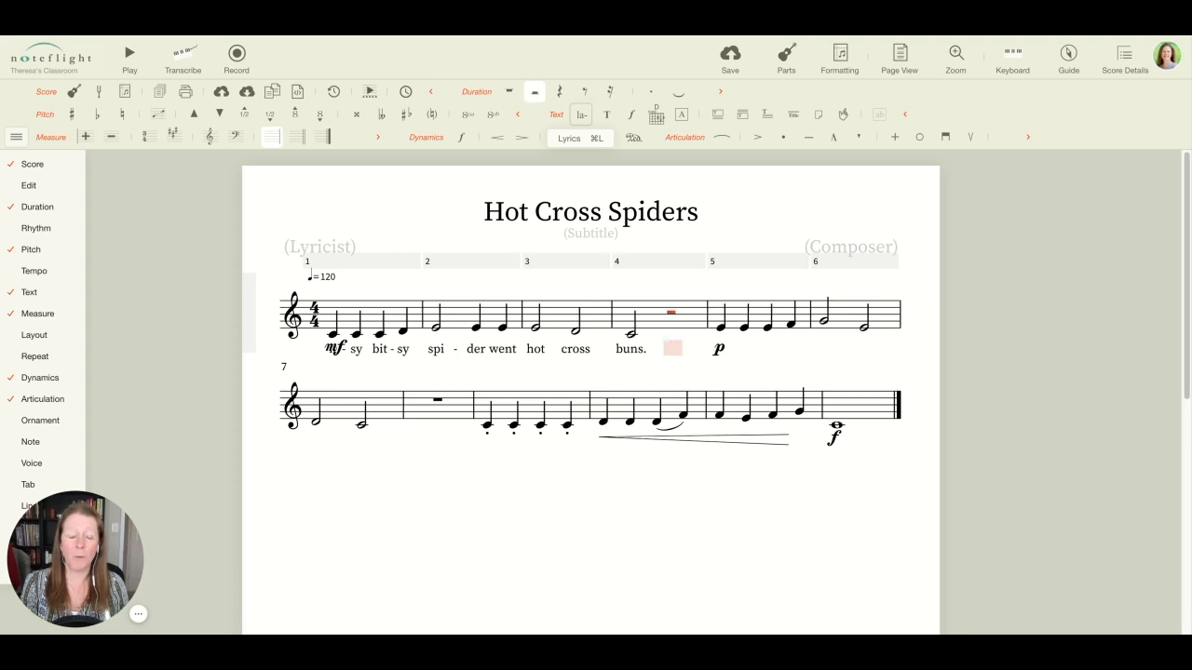
key(space)
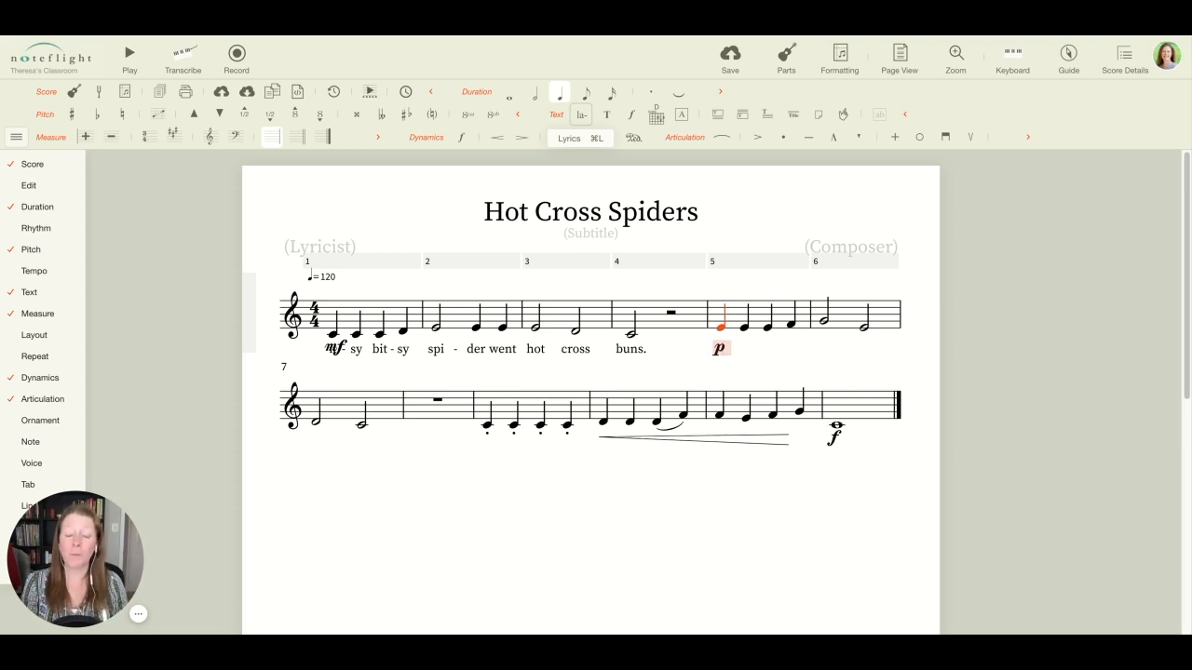
key(Escape)
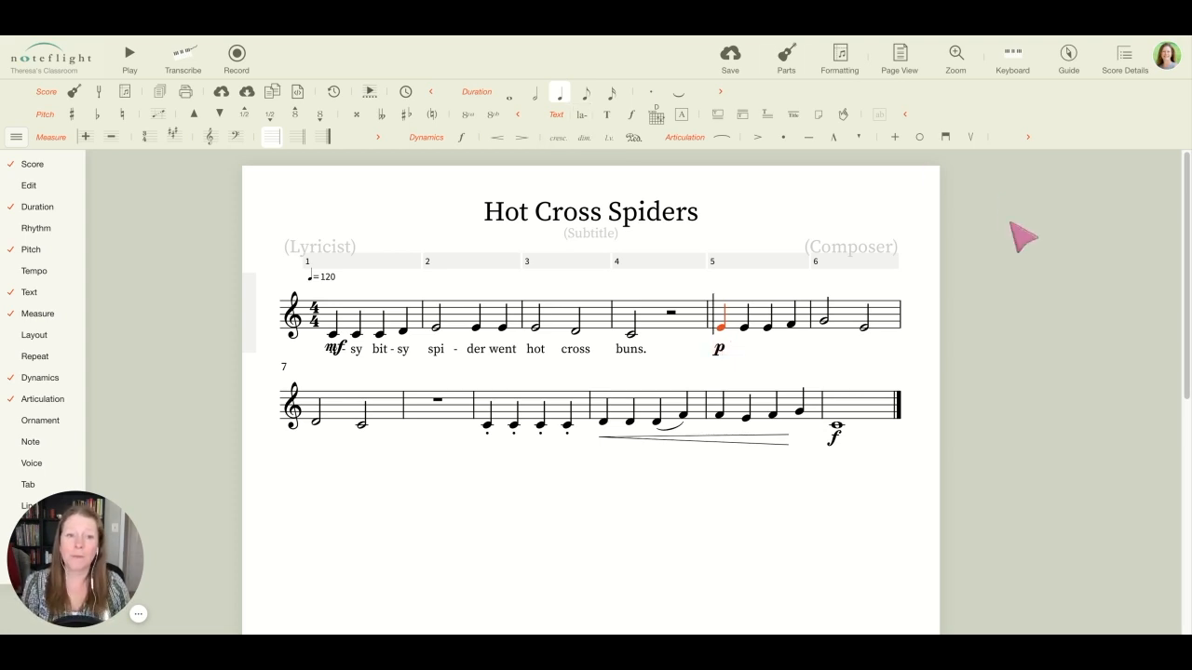